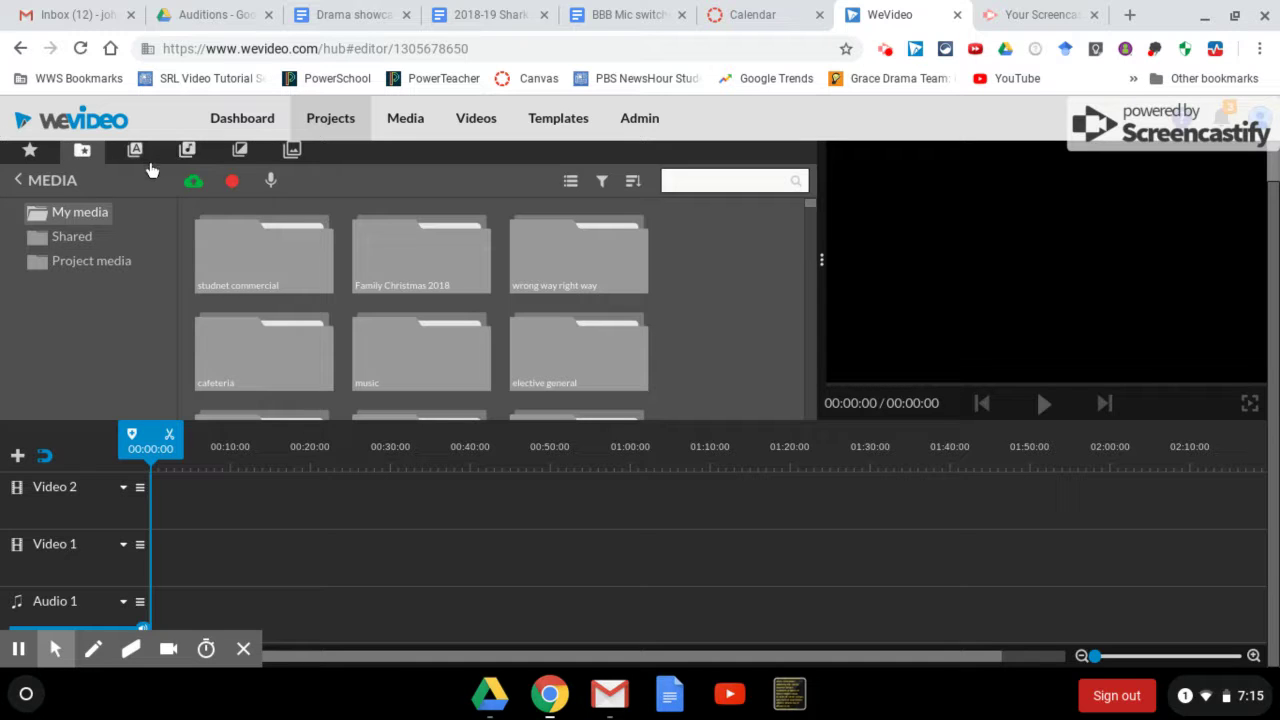
Step: Find the tropical beach sunrise clip in the stock library and place it at the start of Video 1
click(30, 155)
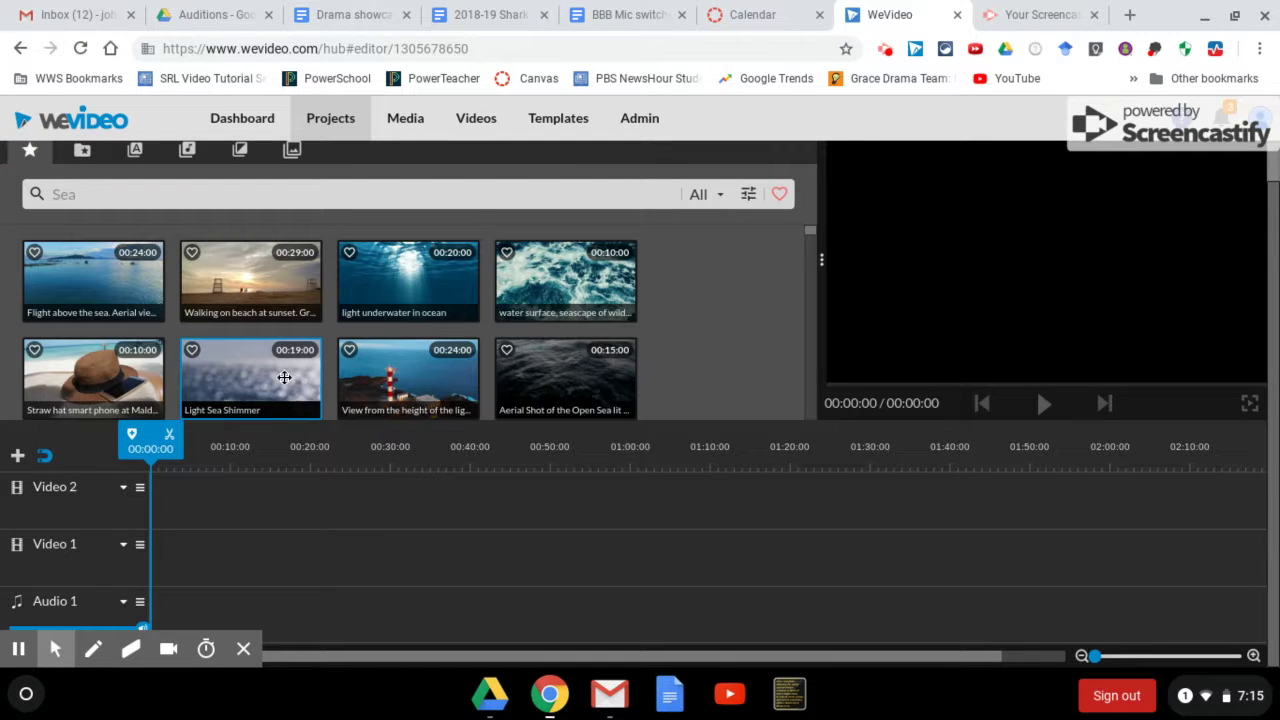
scroll(340, 375, down, 4)
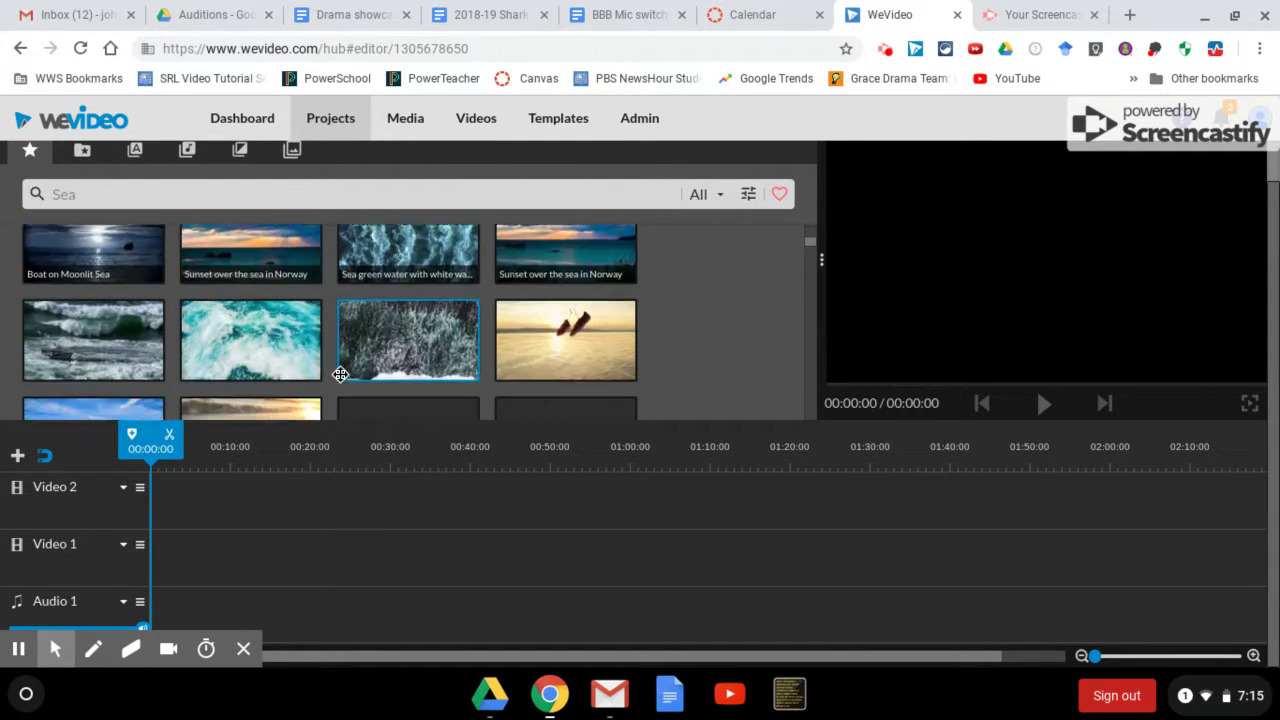
right_click(340, 375)
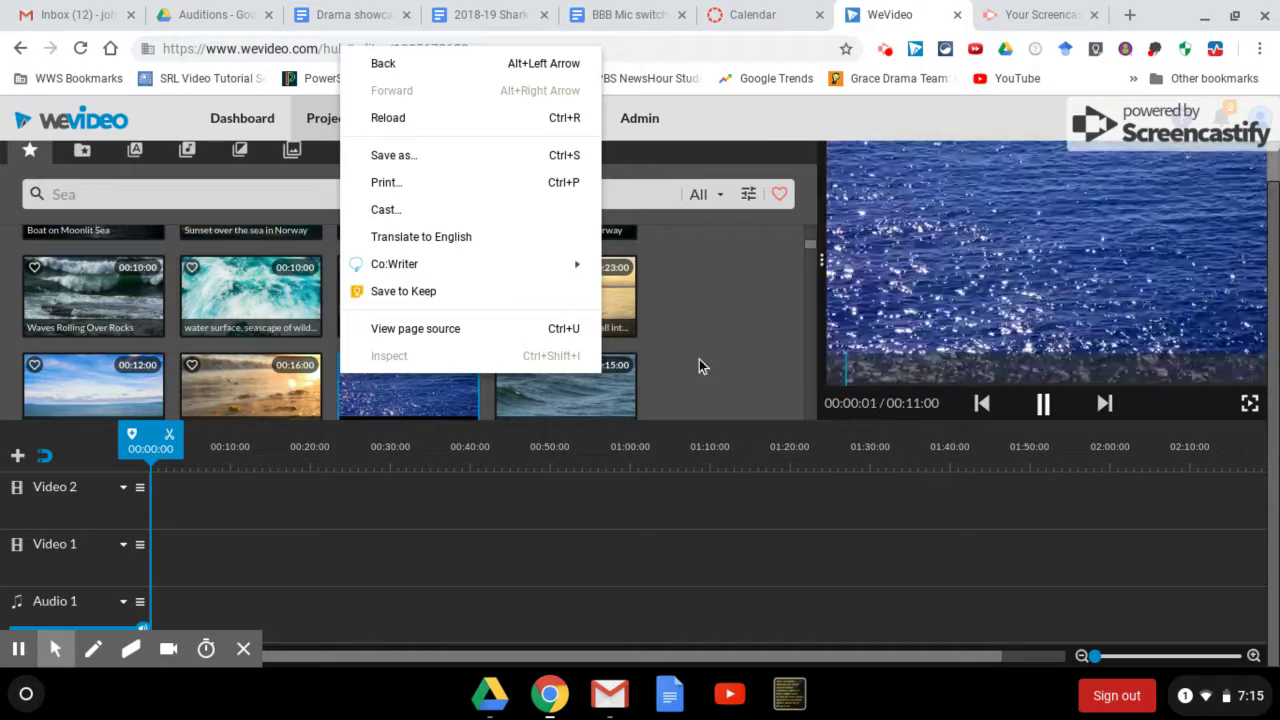
click(700, 355)
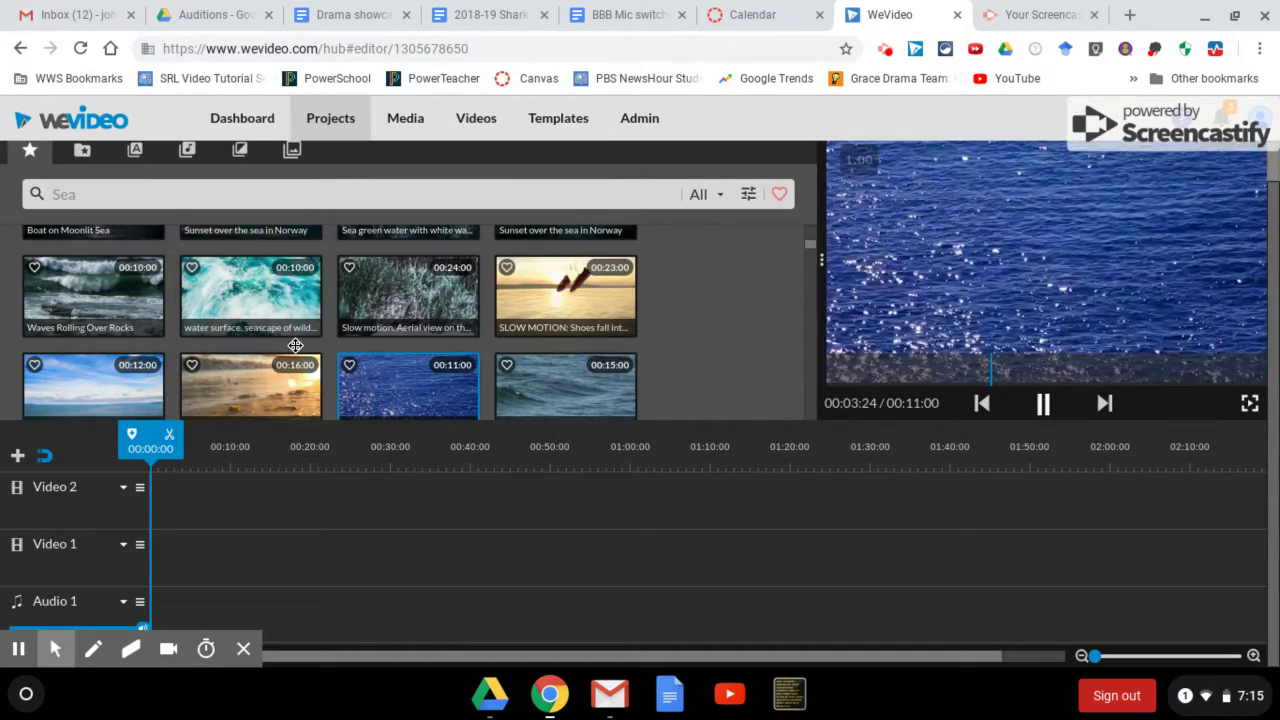
scroll(295, 345, down, 3)
scroll(290, 350, down, 5)
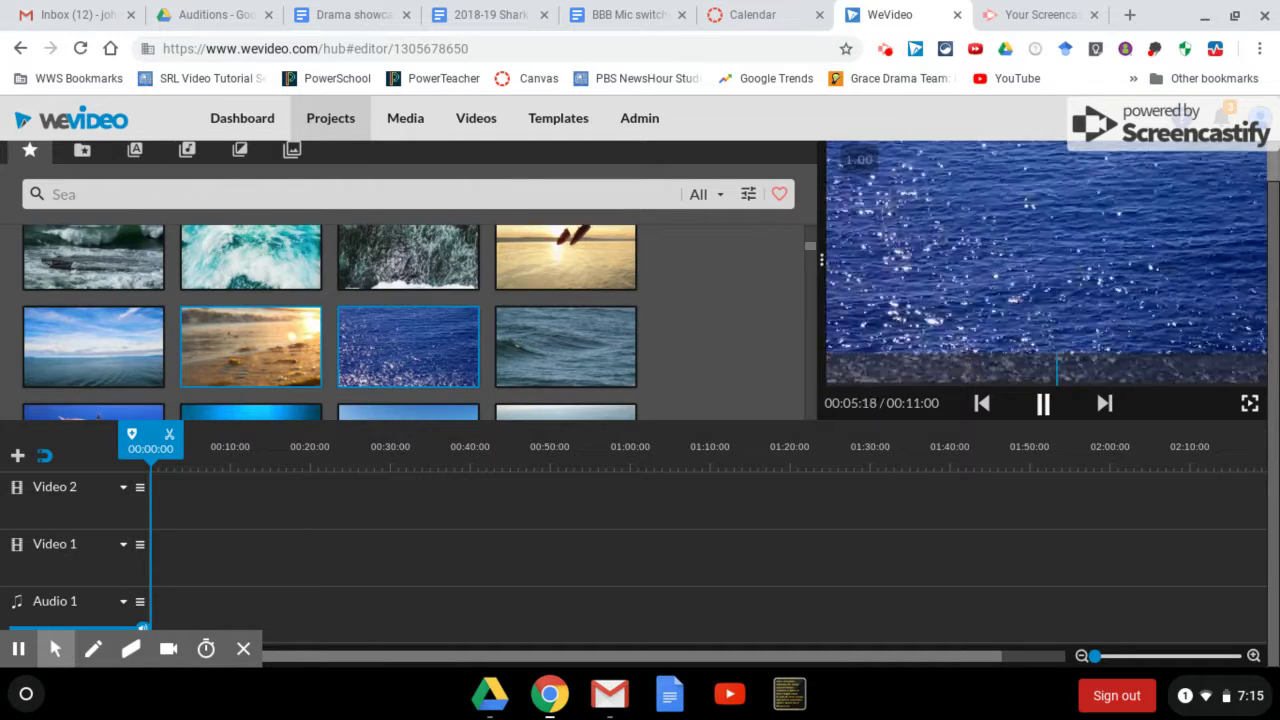
click(253, 362)
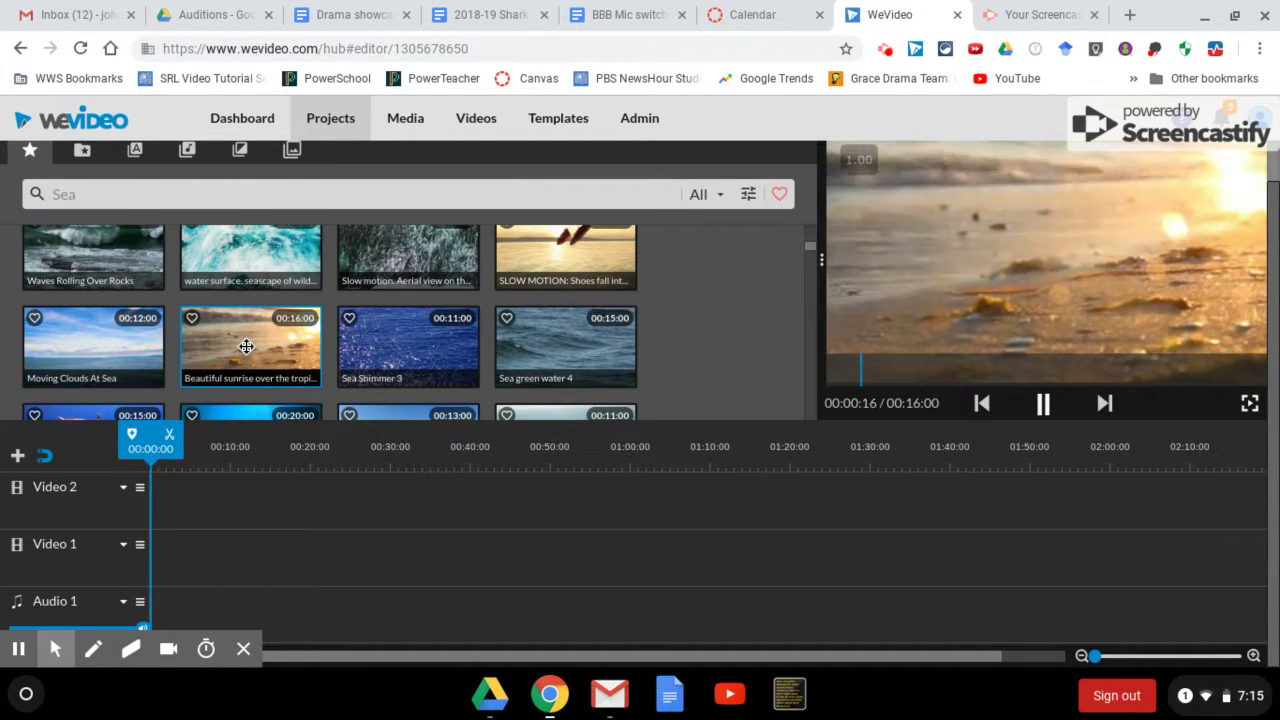
drag(253, 362, 182, 560)
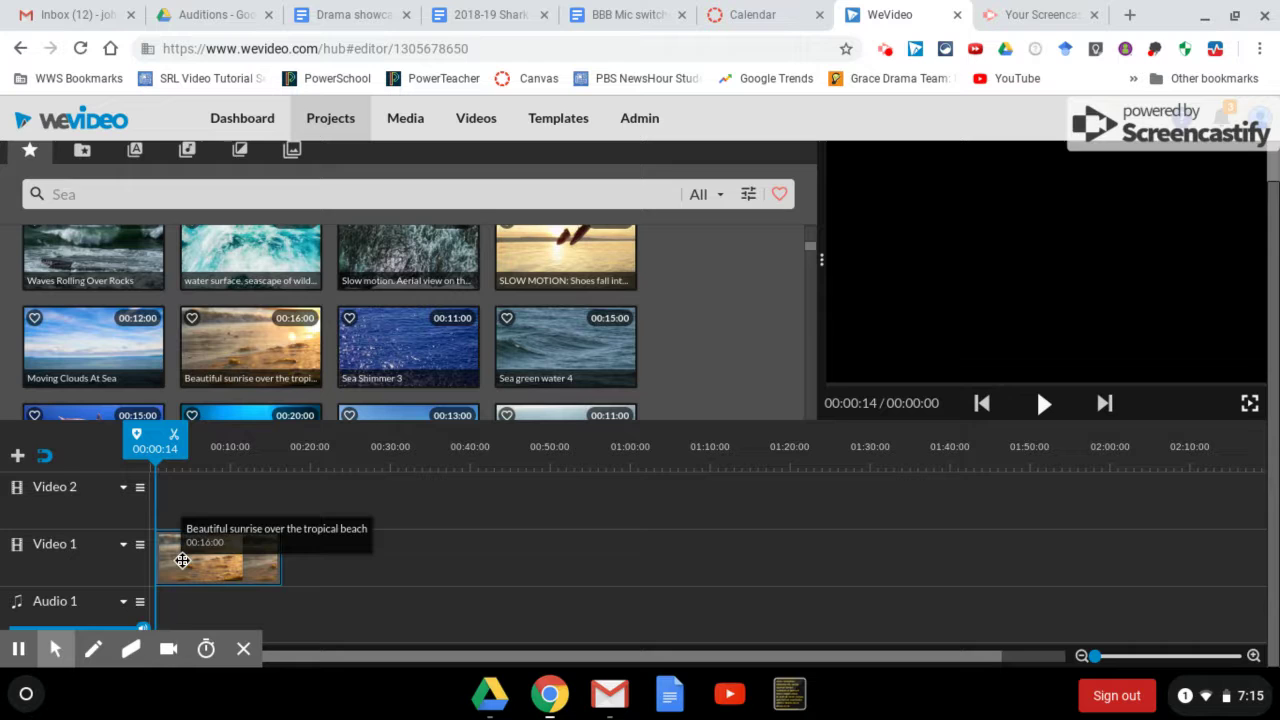
Step: Add Sea Sun Clouds, then Sunset Waves With Sea Gull, after the sunrise clip on Video 1
scroll(338, 340, down, 1)
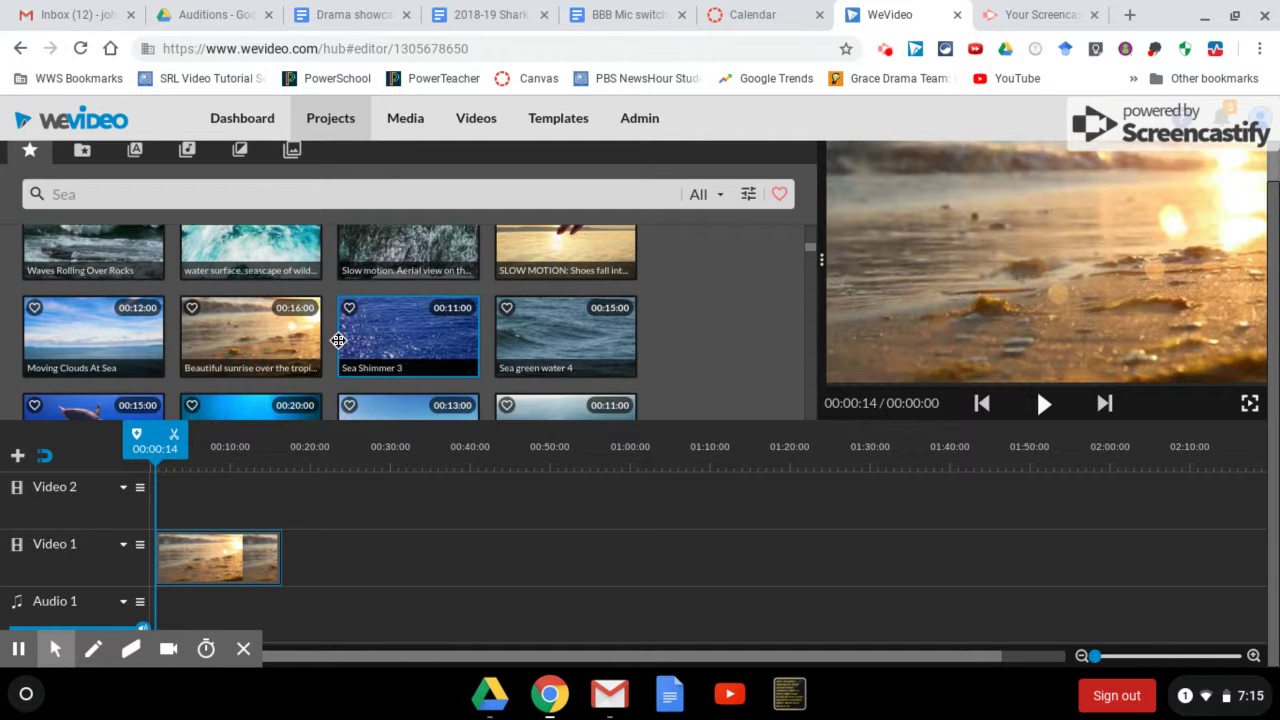
scroll(338, 340, down, 2)
scroll(338, 340, down, 2)
scroll(338, 340, down, 2)
scroll(338, 340, down, 2)
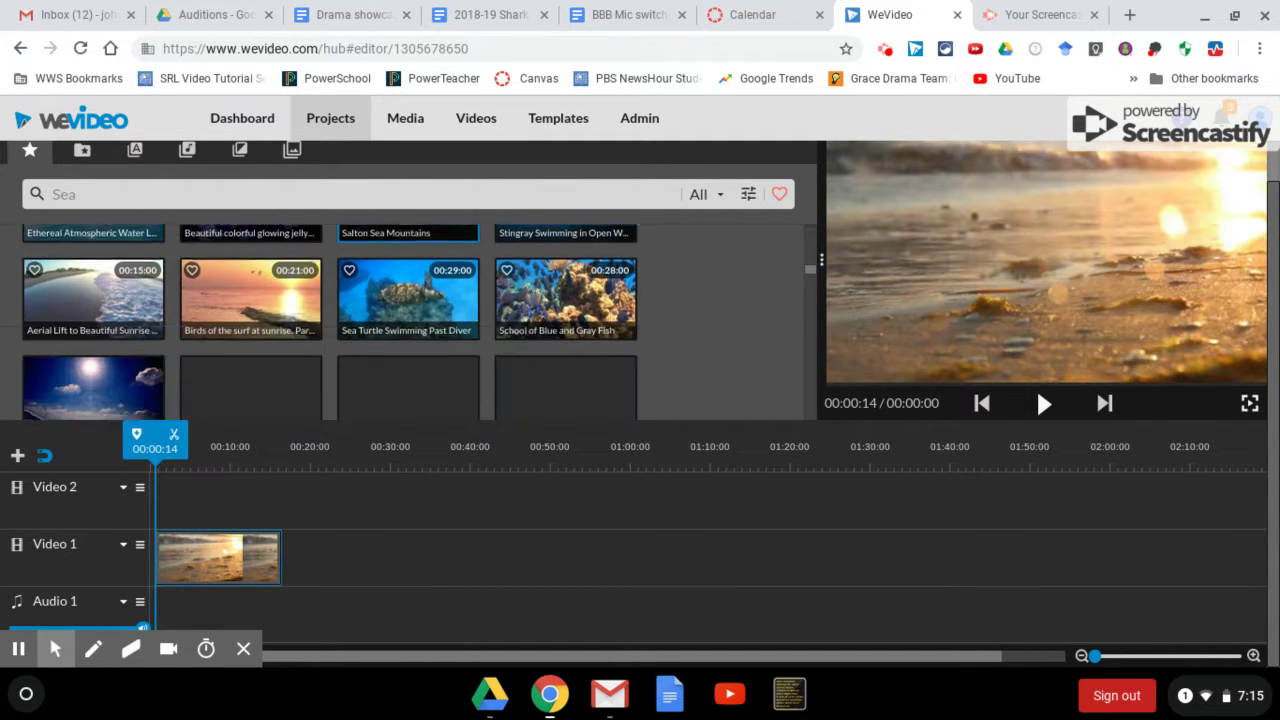
scroll(330, 320, down, 2)
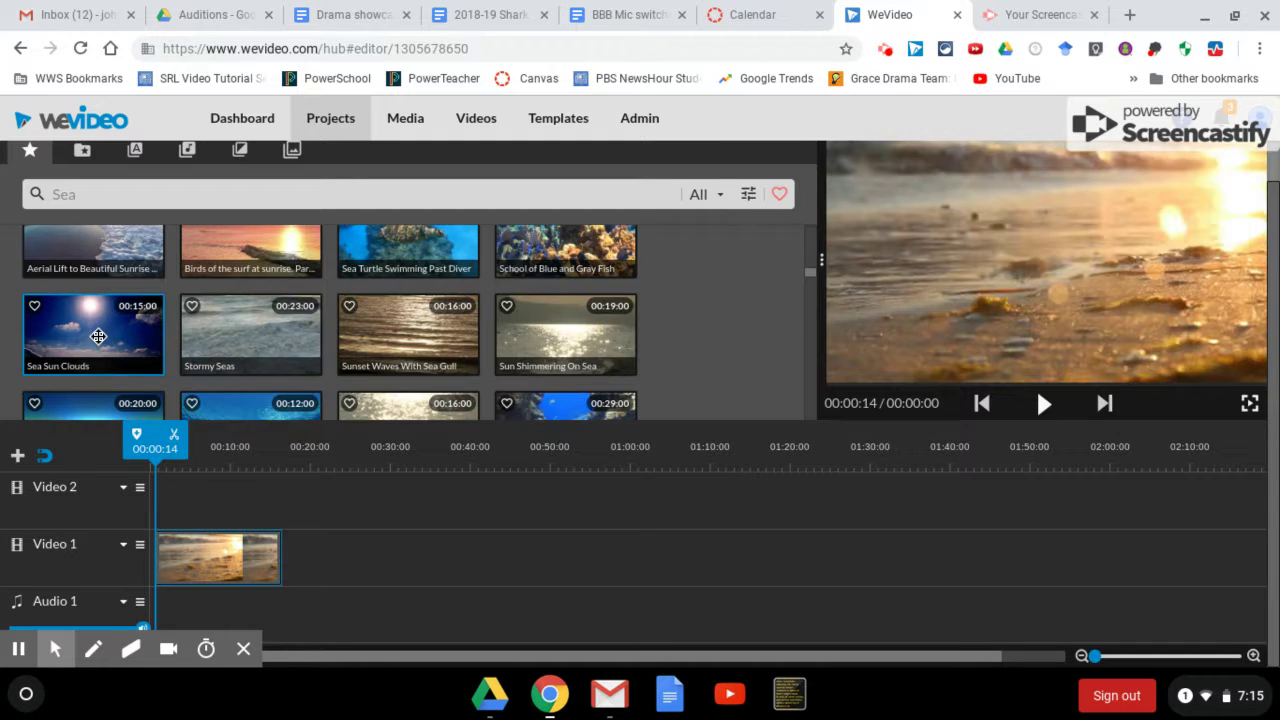
drag(98, 337, 340, 547)
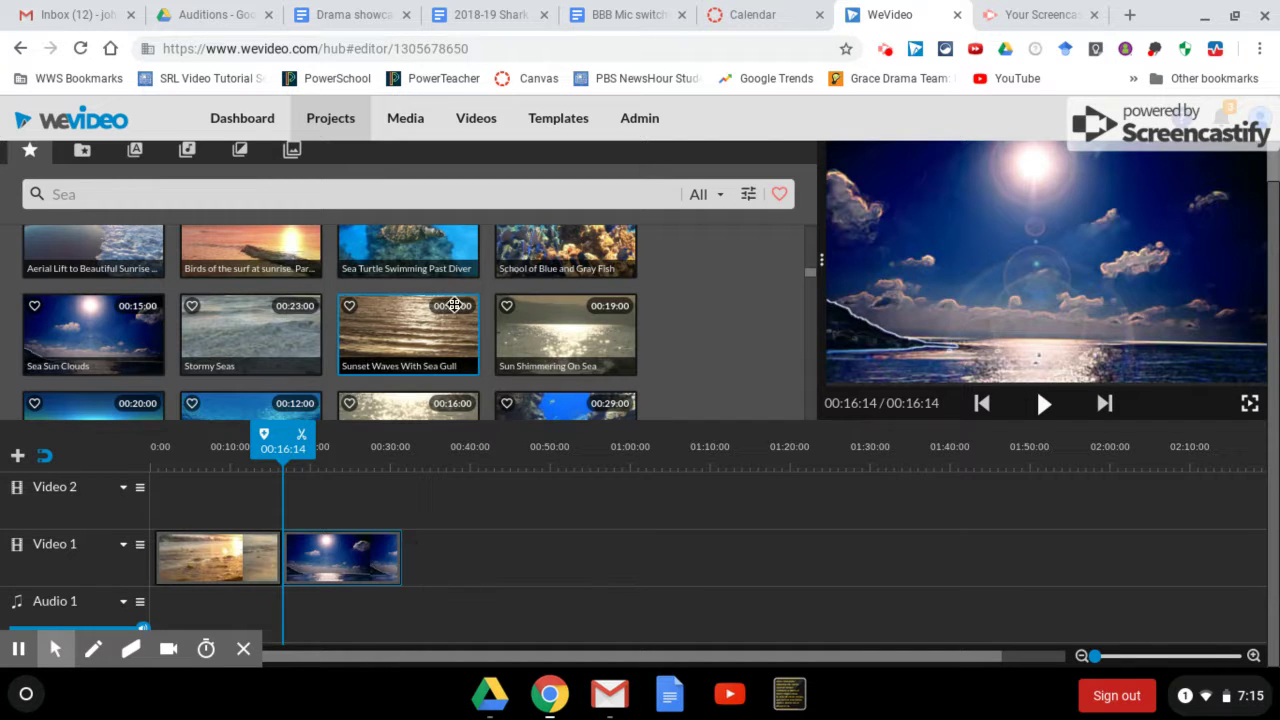
click(415, 323)
drag(418, 358, 428, 548)
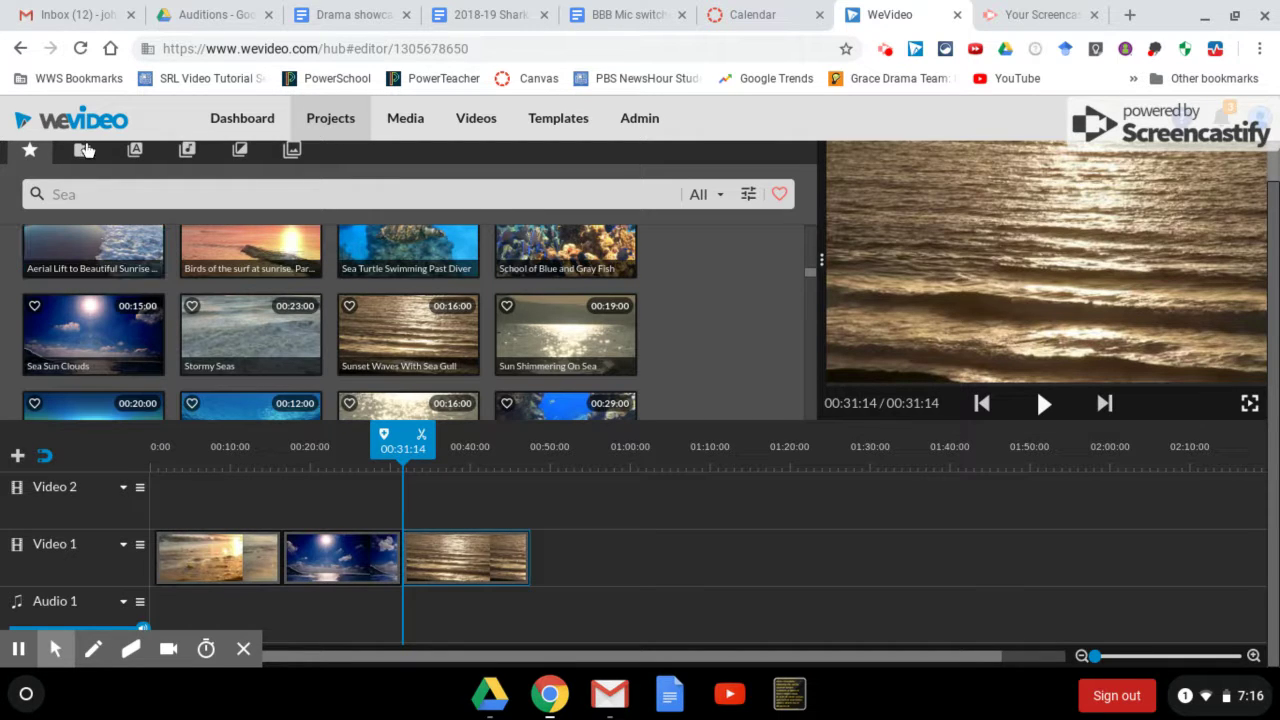
Step: From My media, place the green-screen shirt clip DSC06549 at the start of Video 2
click(84, 151)
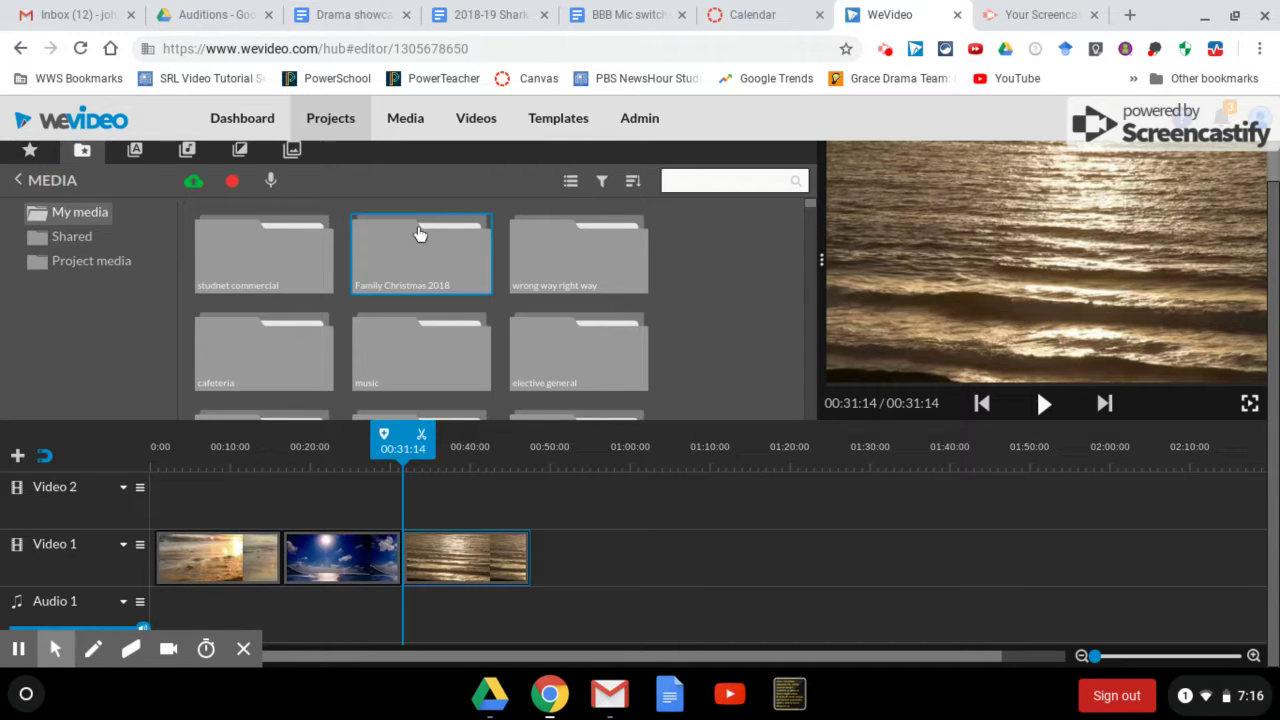
scroll(420, 238, down, 5)
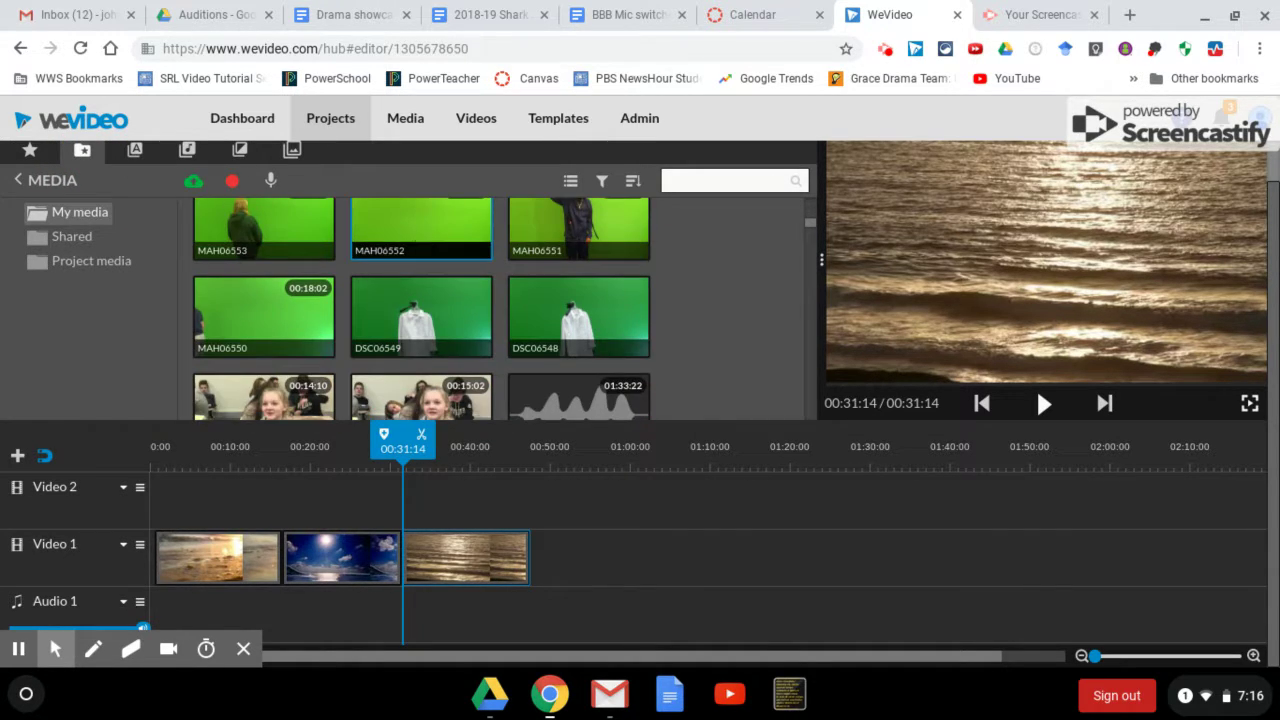
scroll(420, 238, up, 2)
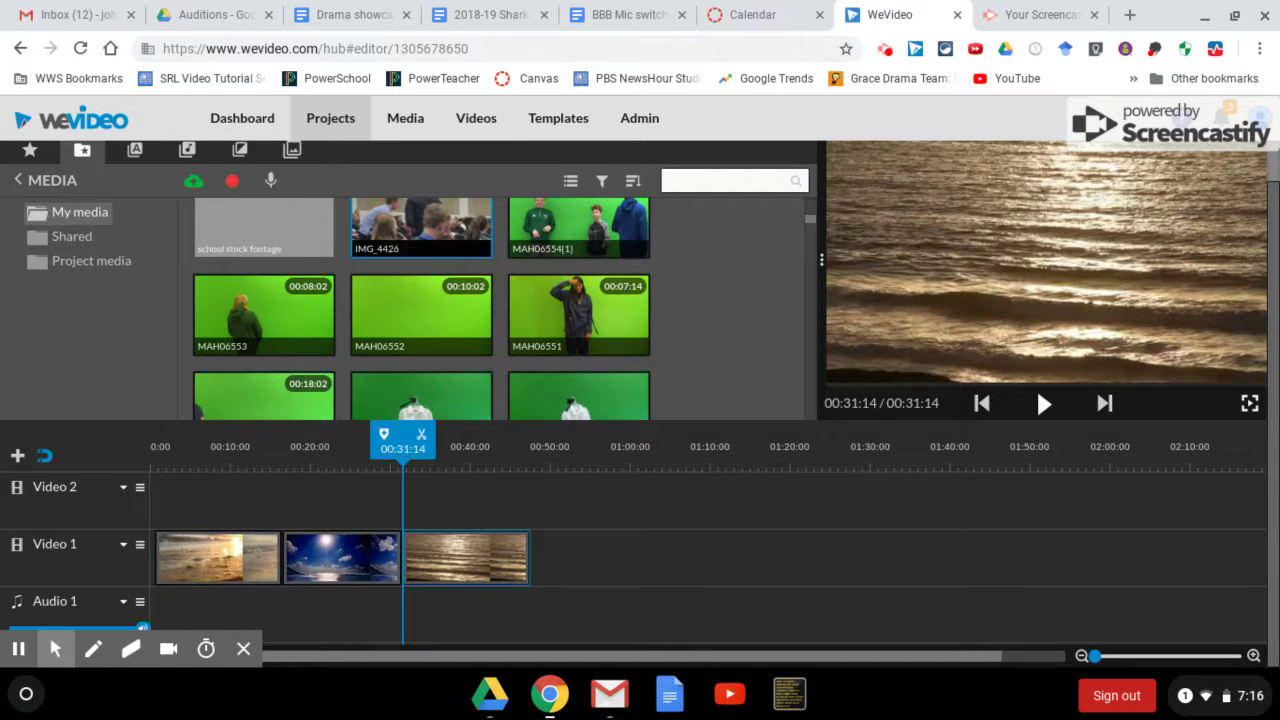
scroll(413, 294, down, 2)
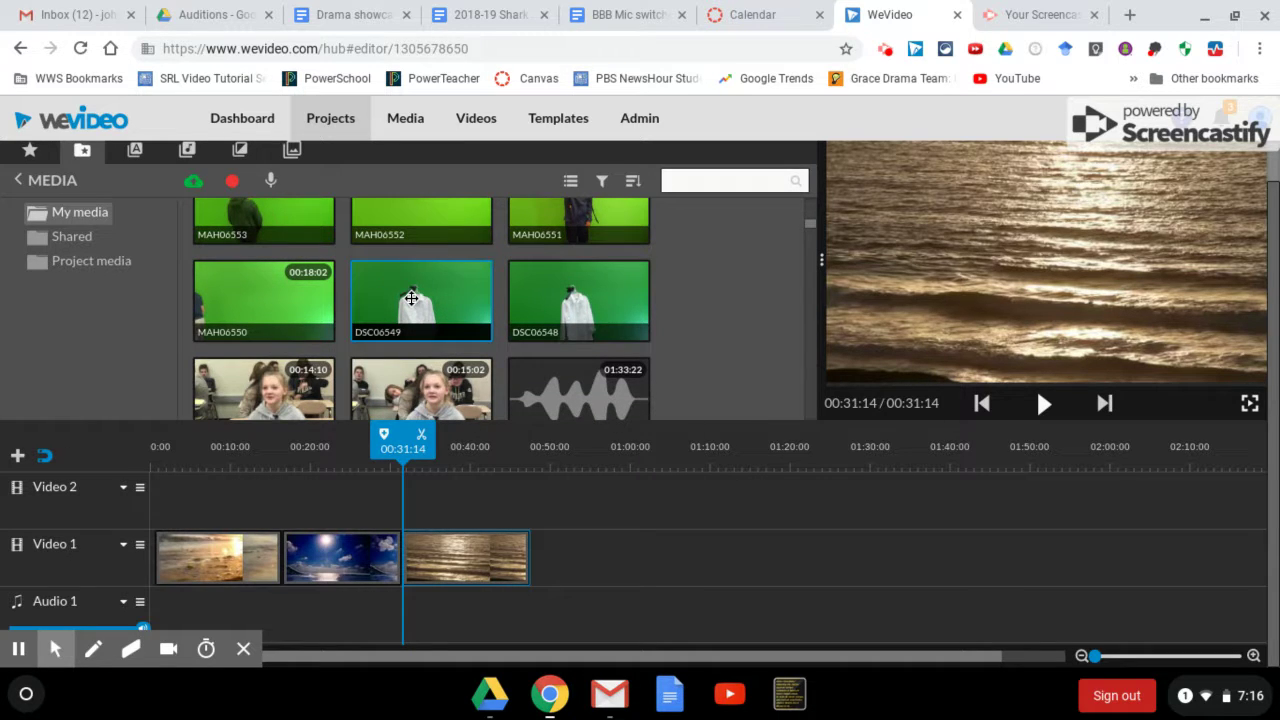
mouse_move(411, 298)
mouse_down()
mouse_move(212, 498)
mouse_move(176, 497)
mouse_up()
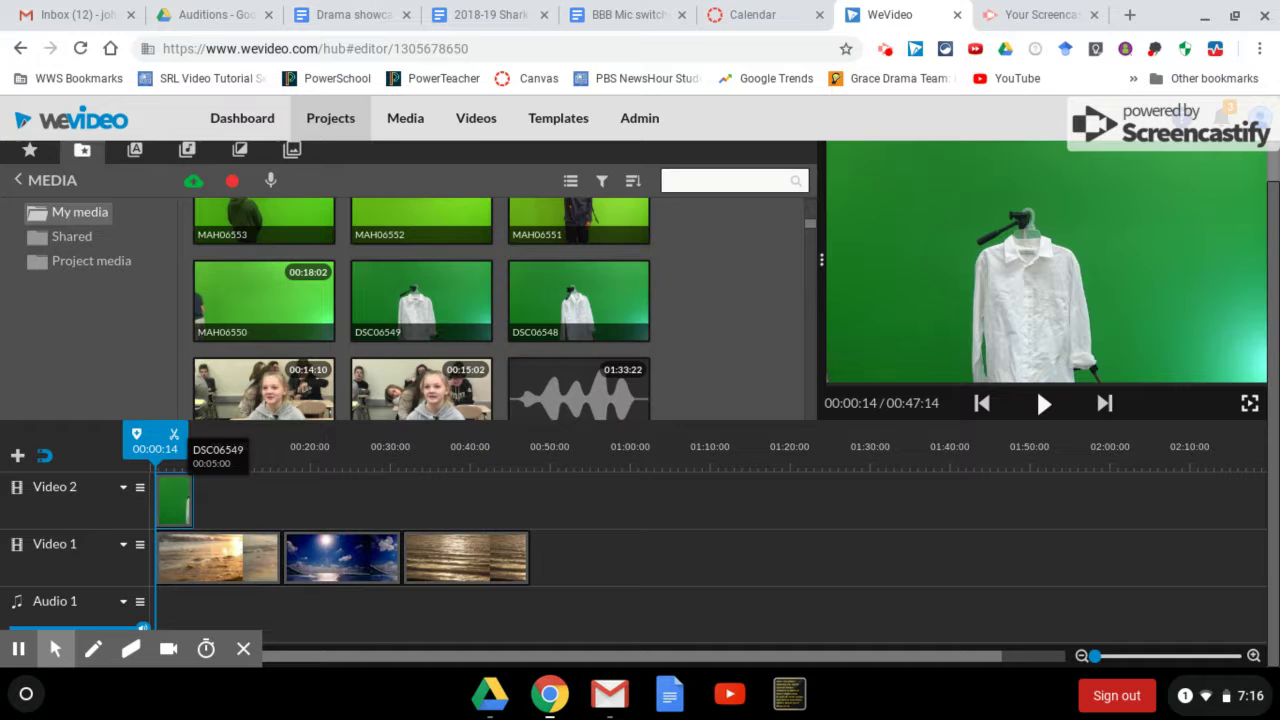
Step: Key out DSC06549's green background by sampling it with the Color Keying eyedropper
double_click(175, 501)
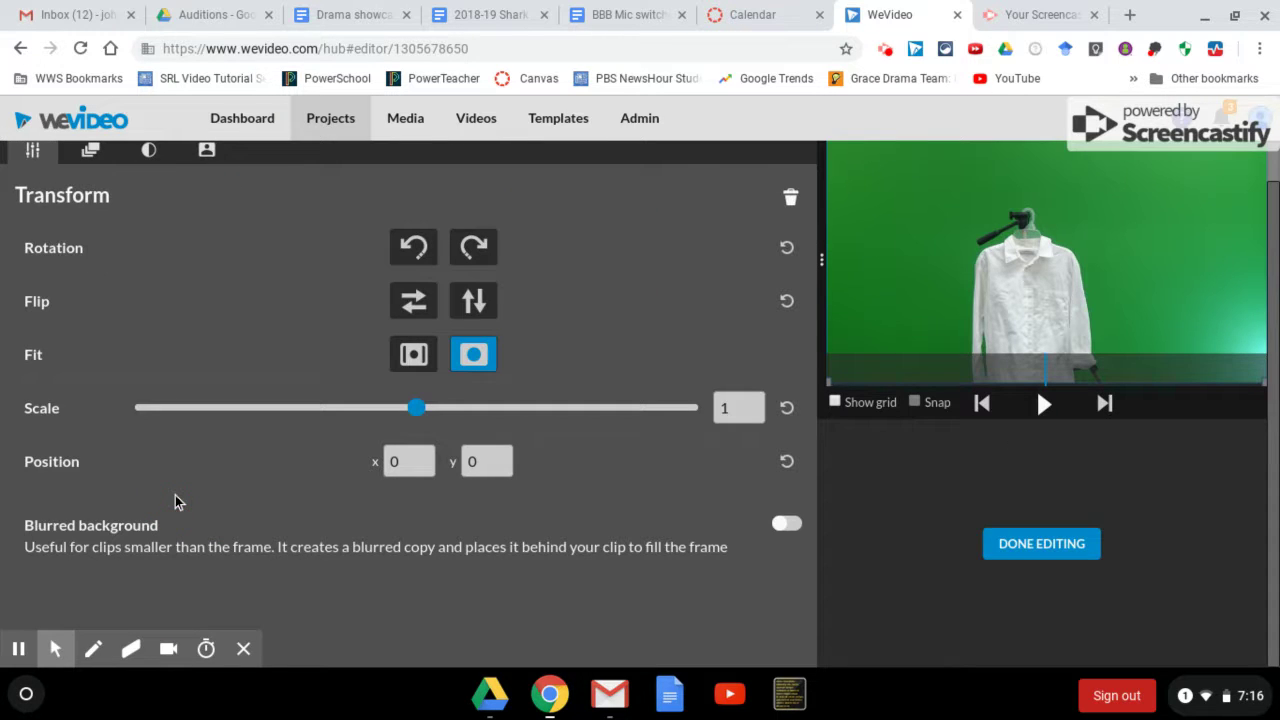
scroll(219, 192, up, 1)
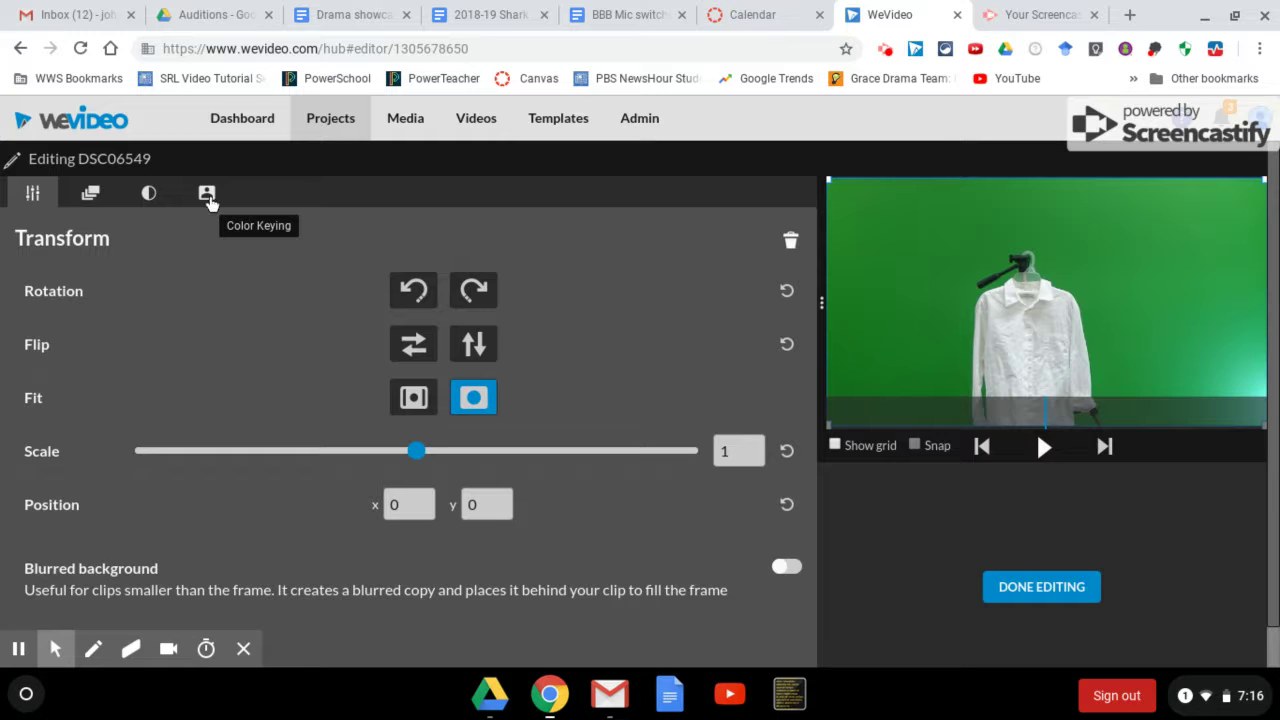
click(207, 195)
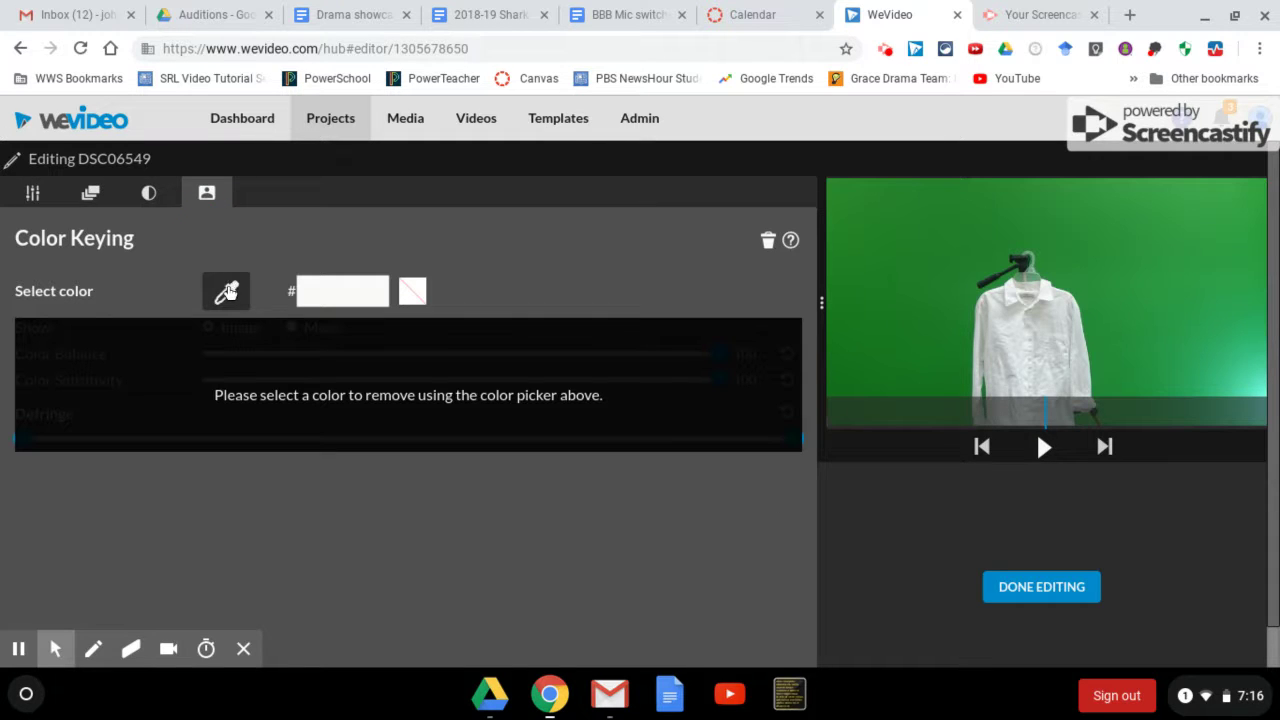
click(226, 292)
click(1122, 244)
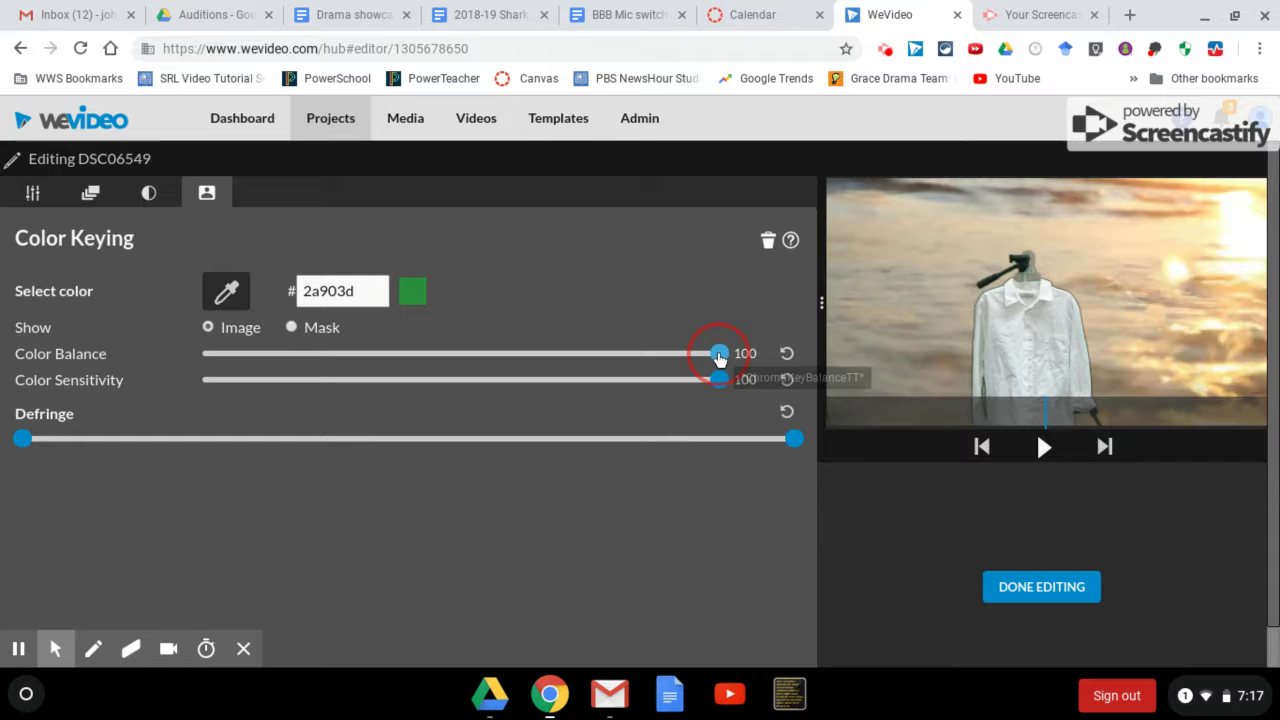
Step: Adjust the key's colour balance and apply a slight defringe to clean the shirt's edges
drag(719, 356, 558, 374)
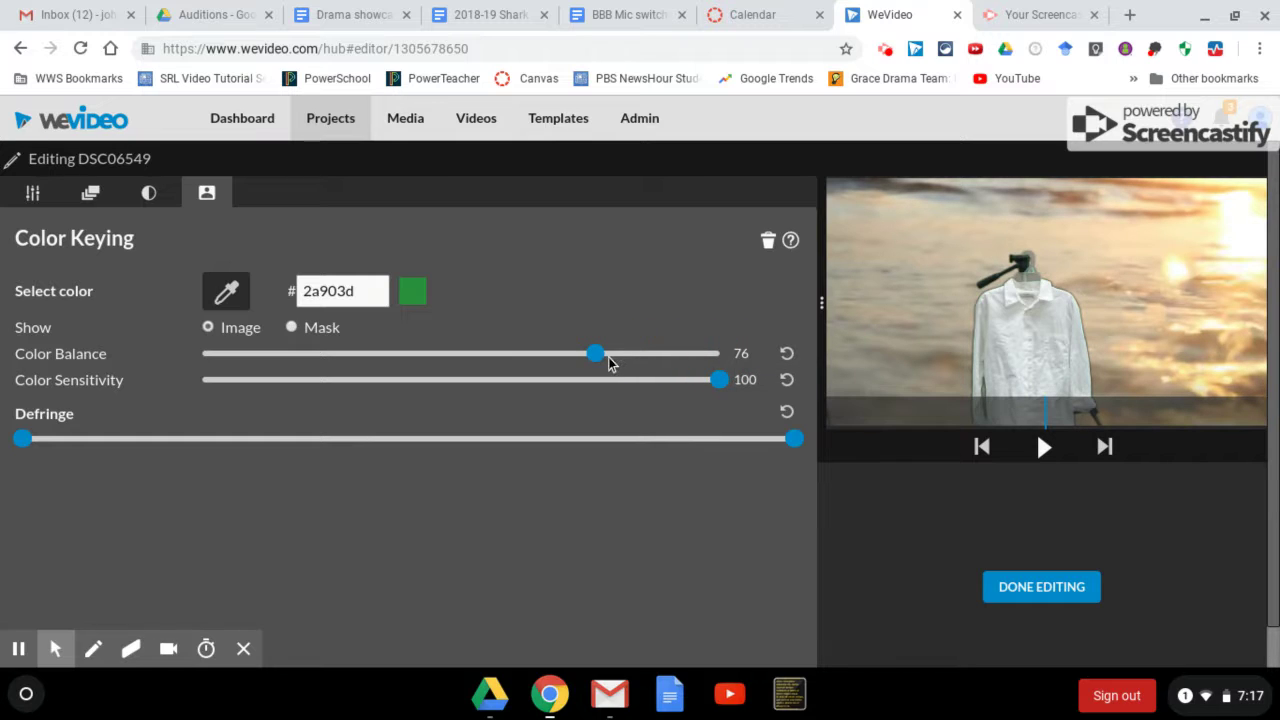
mouse_move(600, 356)
mouse_down()
mouse_move(372, 363)
mouse_move(743, 357)
mouse_move(518, 397)
mouse_move(719, 399)
mouse_up()
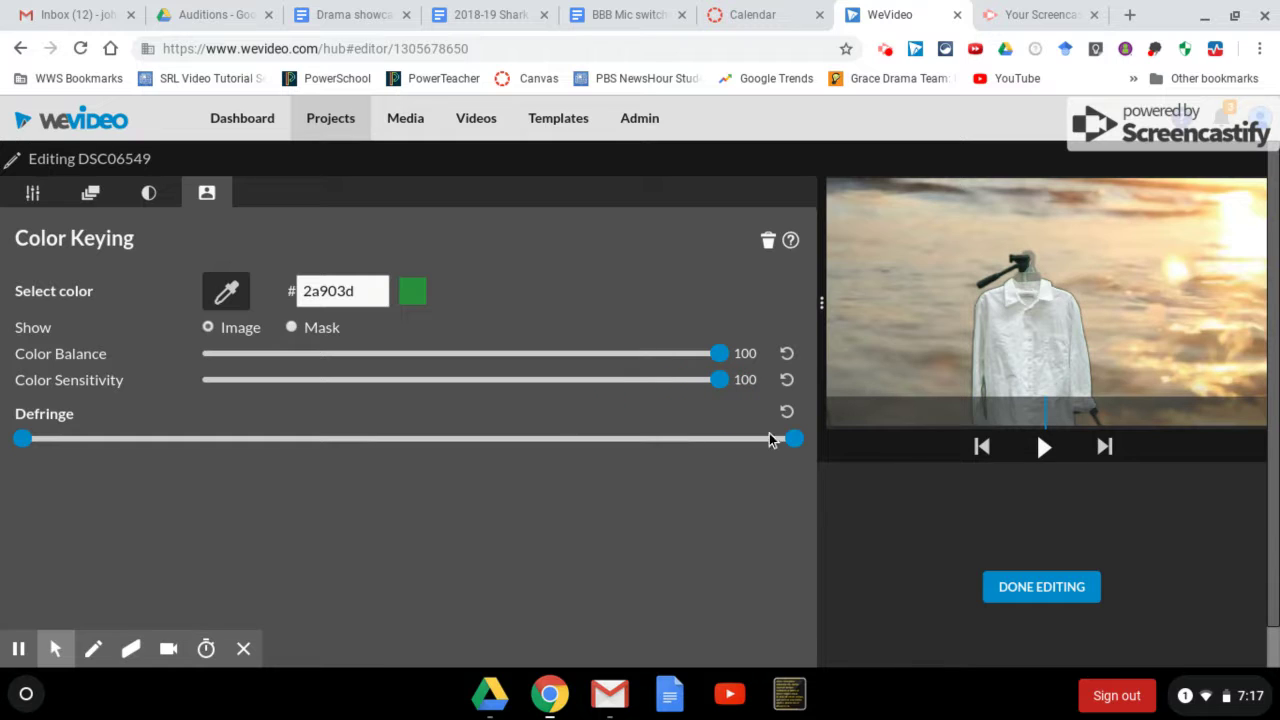
drag(26, 443, 227, 446)
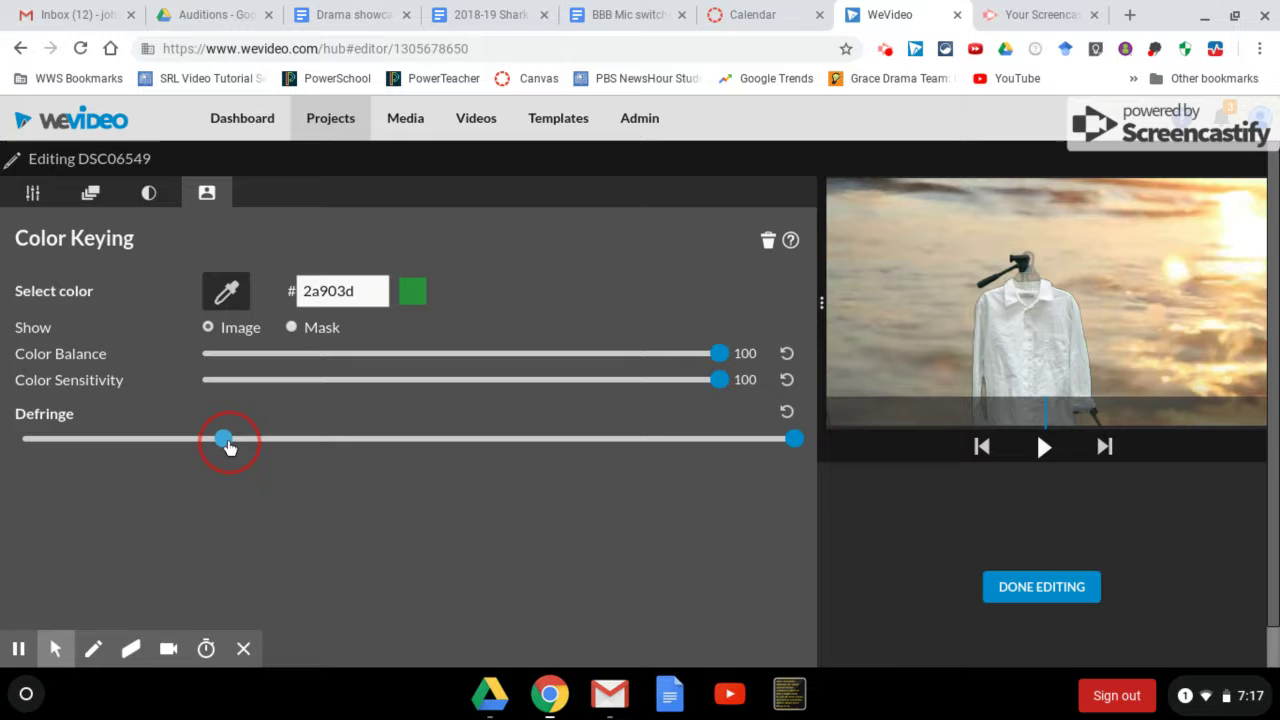
drag(227, 446, 197, 446)
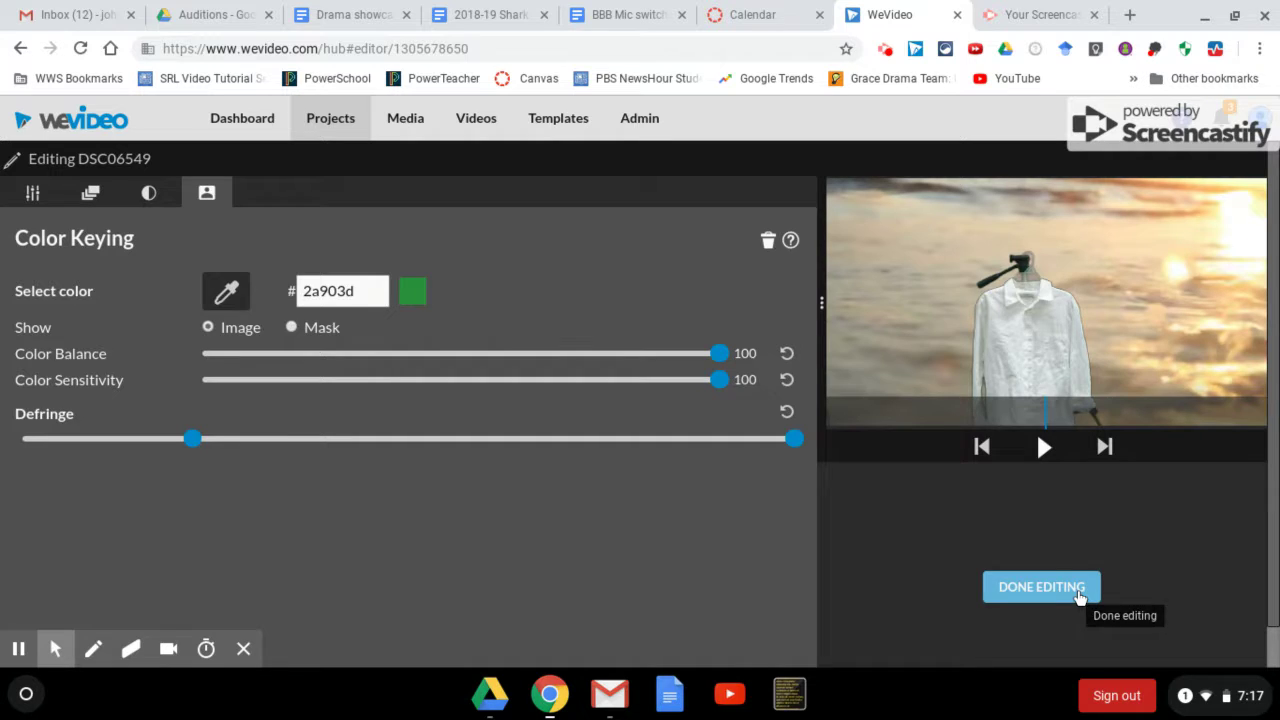
Step: Finish editing and play back the keyed shirt over the beach sunrise from the start
click(1078, 591)
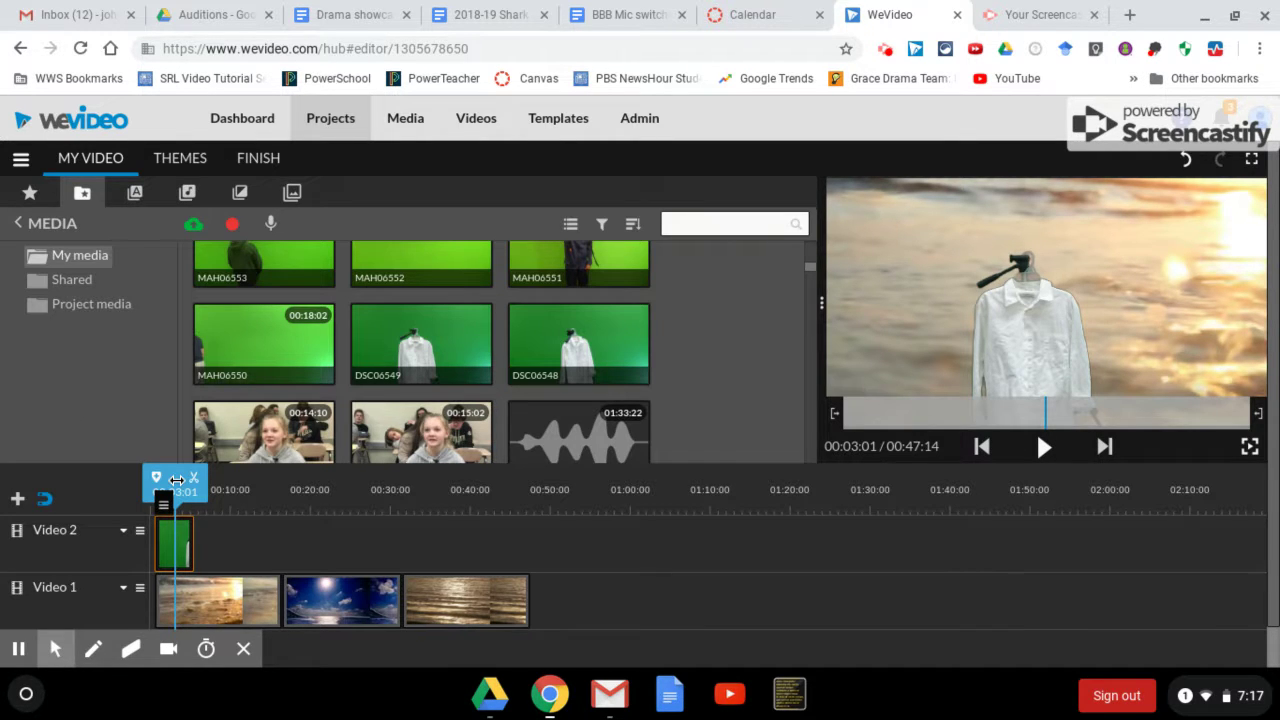
drag(175, 480, 150, 480)
key(space)
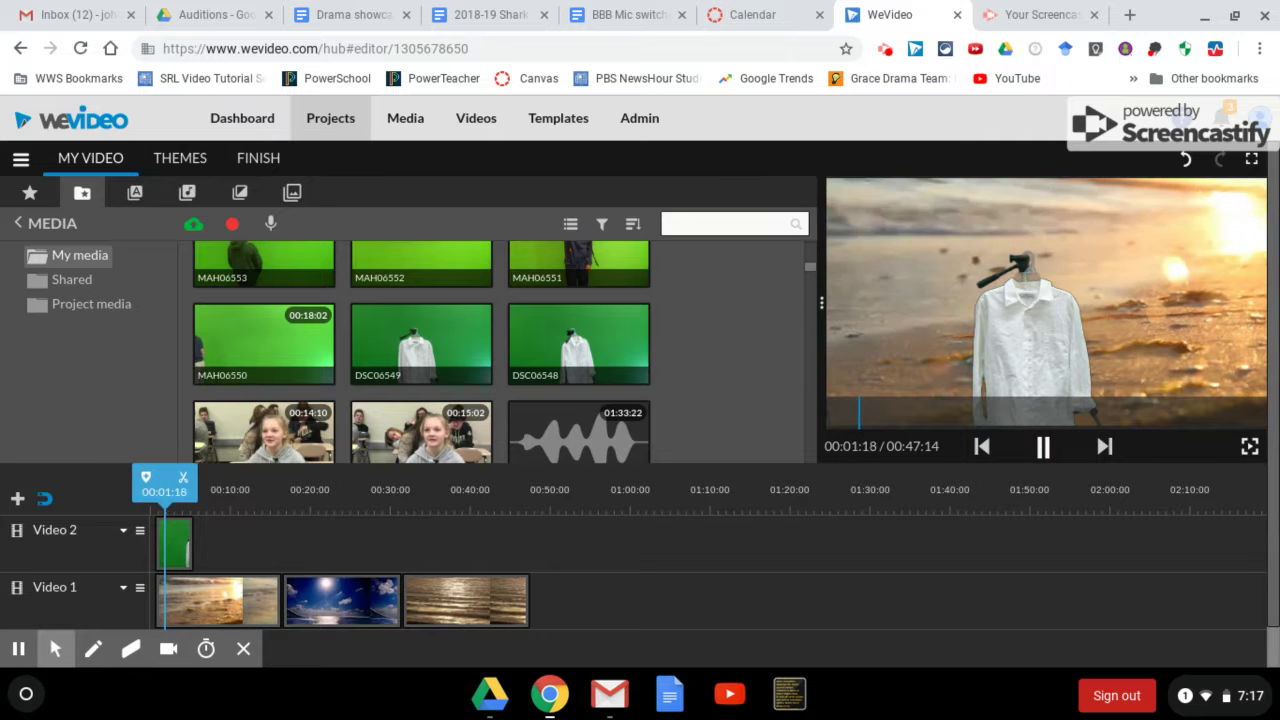
click(1036, 430)
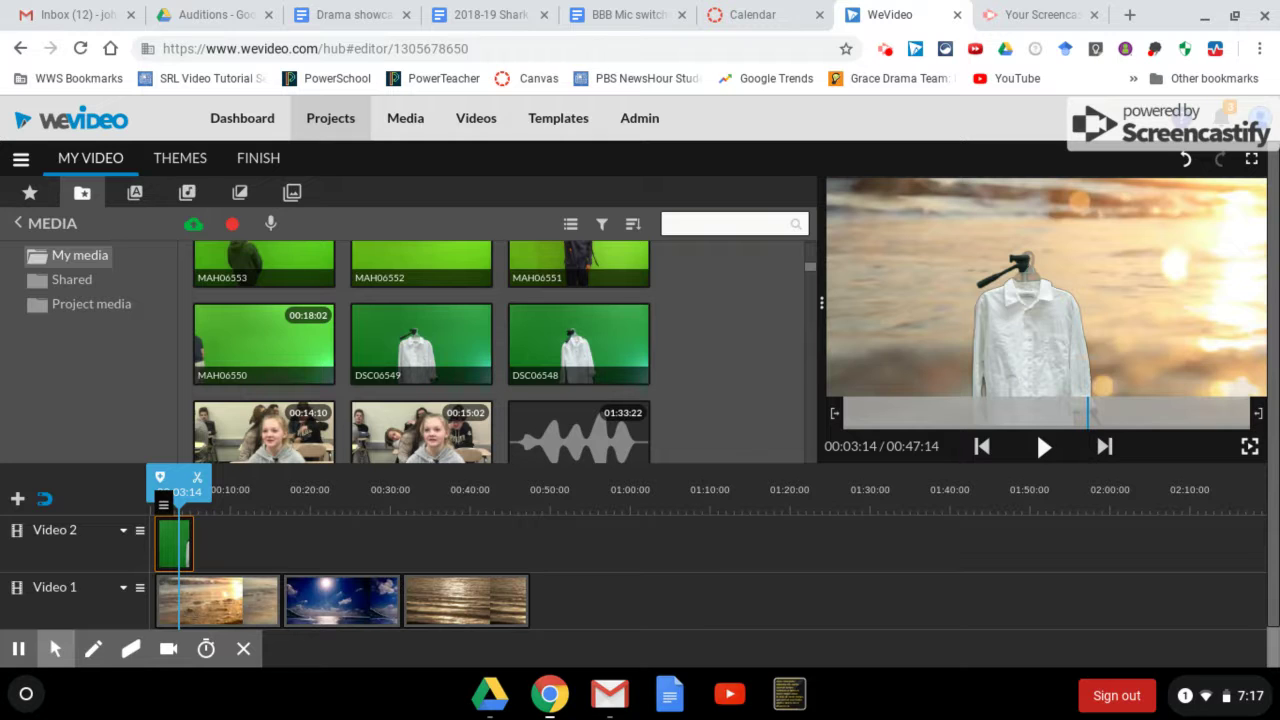
scroll(1036, 430, down, 2)
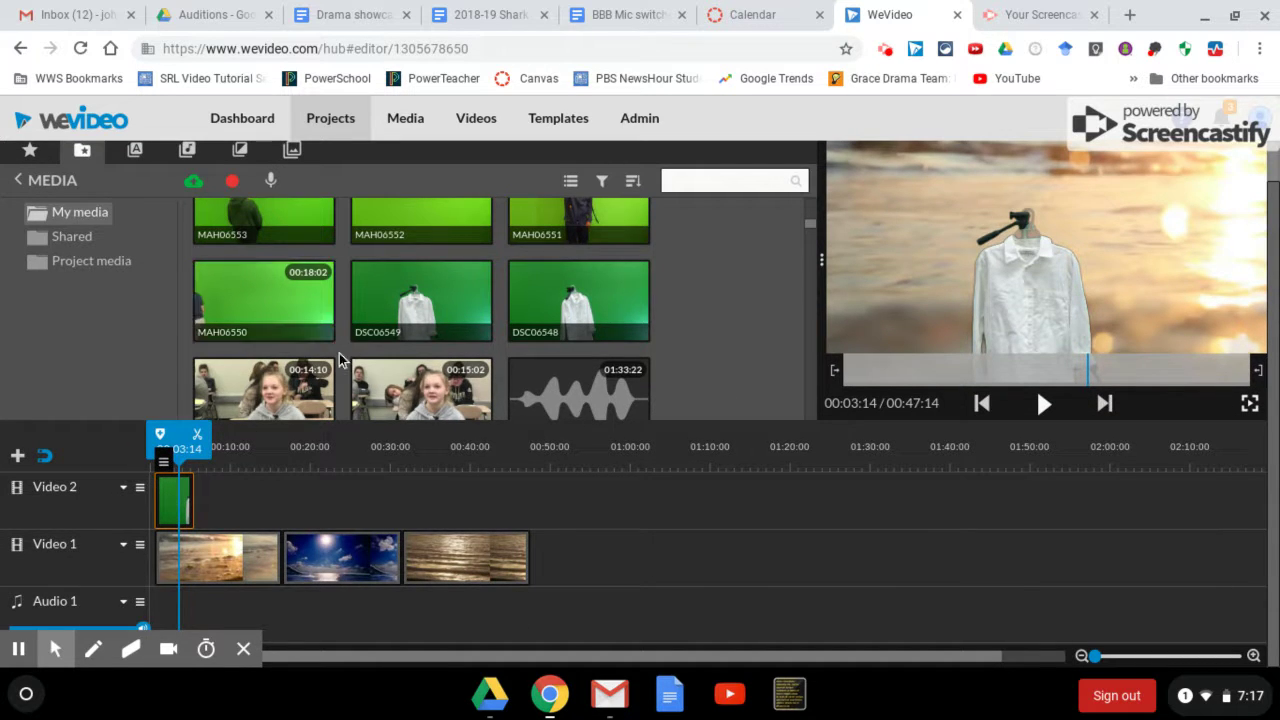
scroll(340, 360, up, 3)
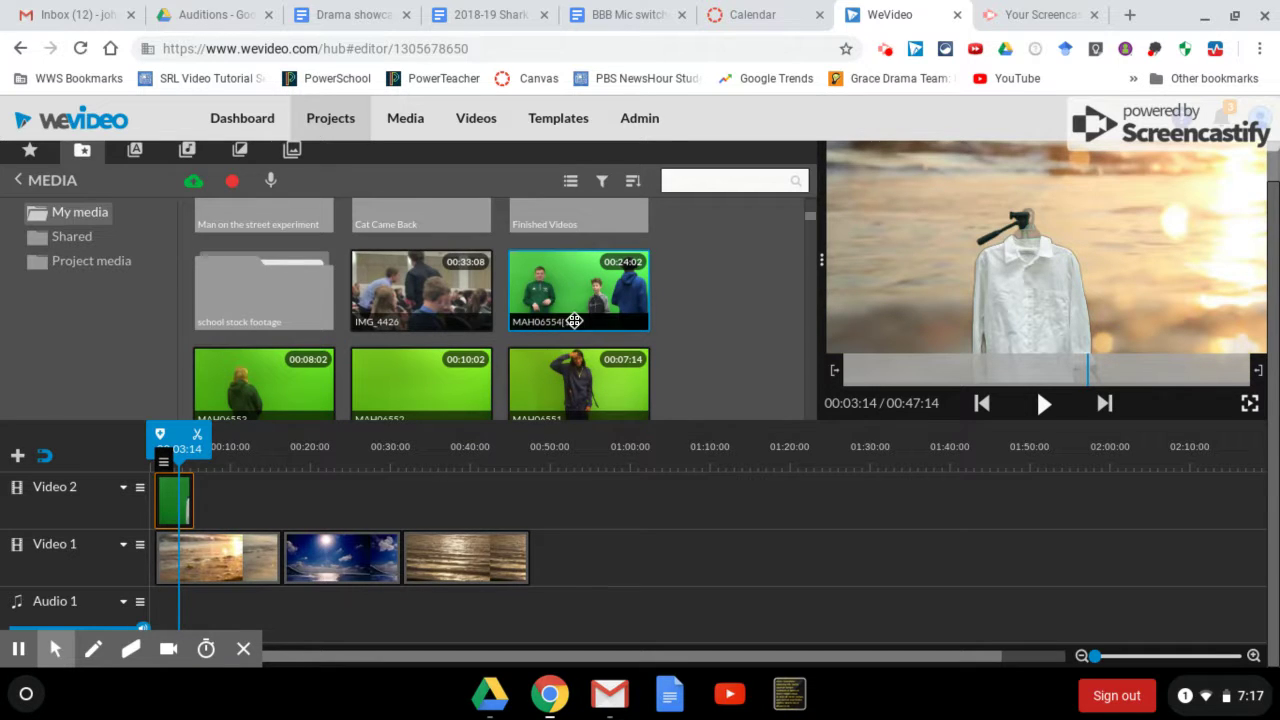
Step: Add MAH06554[1] to Video 2 after the shirt clip and key out its green background
click(560, 279)
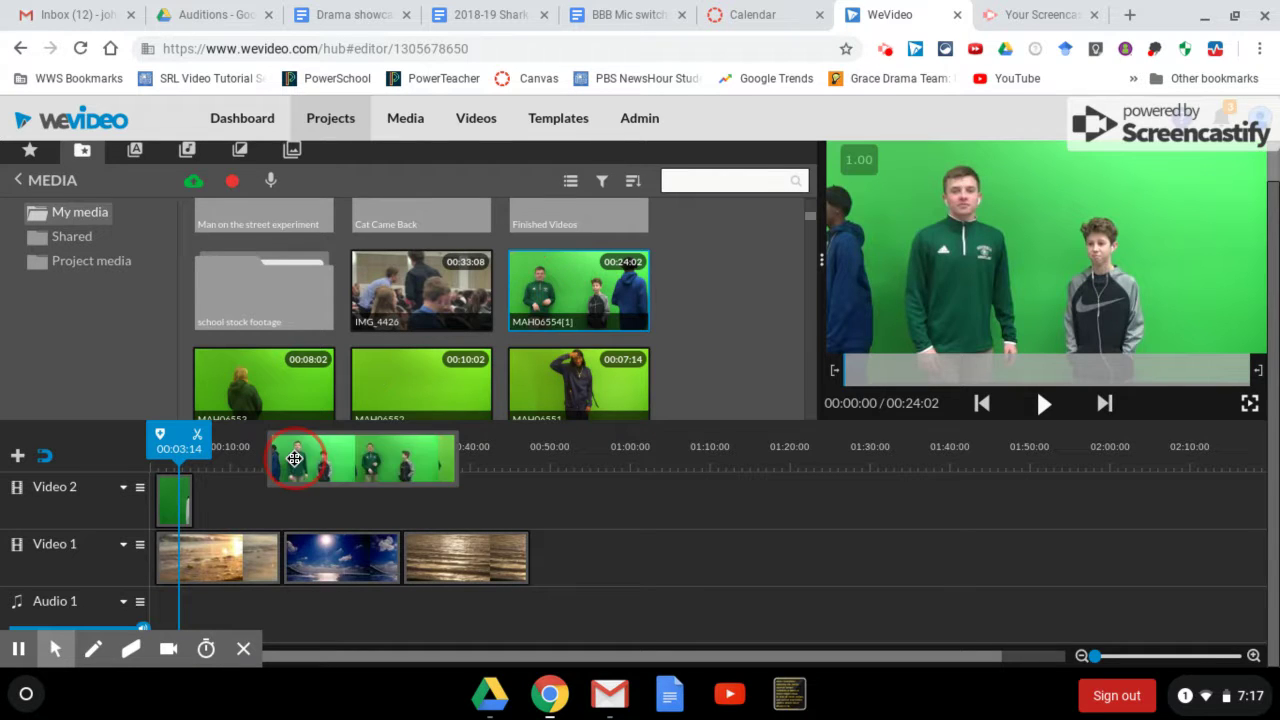
drag(560, 279, 226, 505)
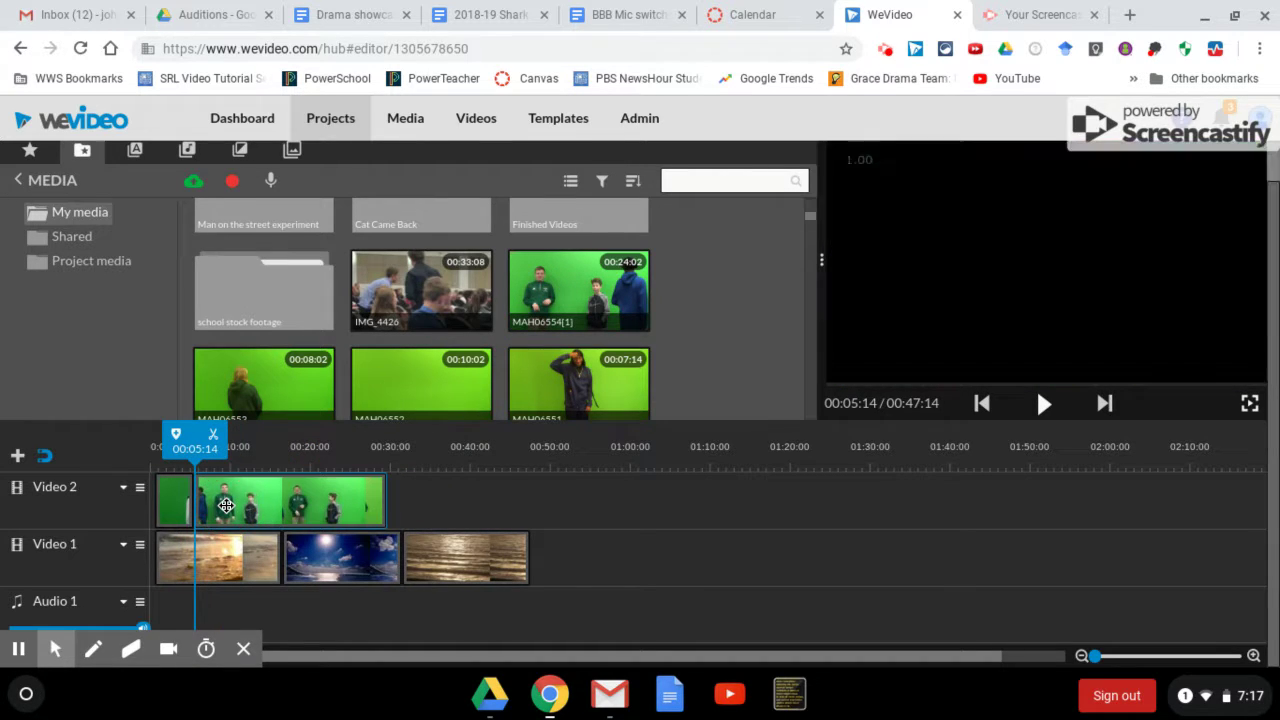
double_click(288, 512)
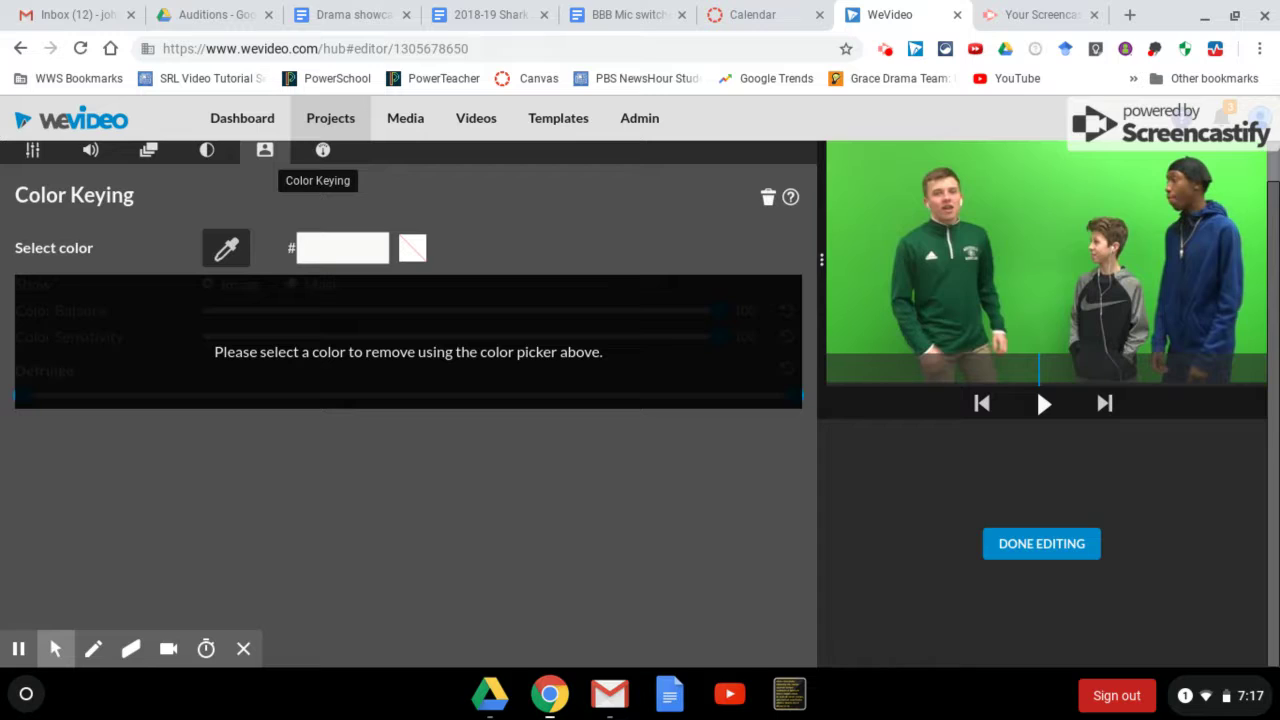
click(227, 248)
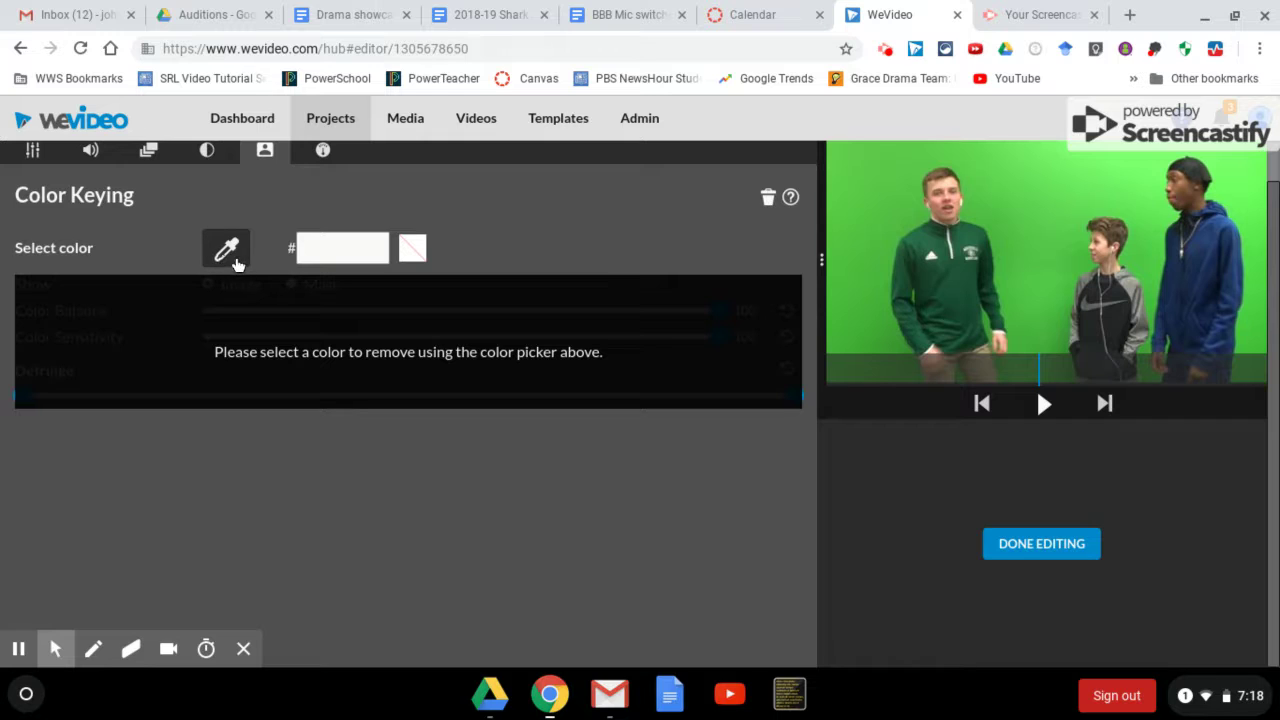
click(1020, 204)
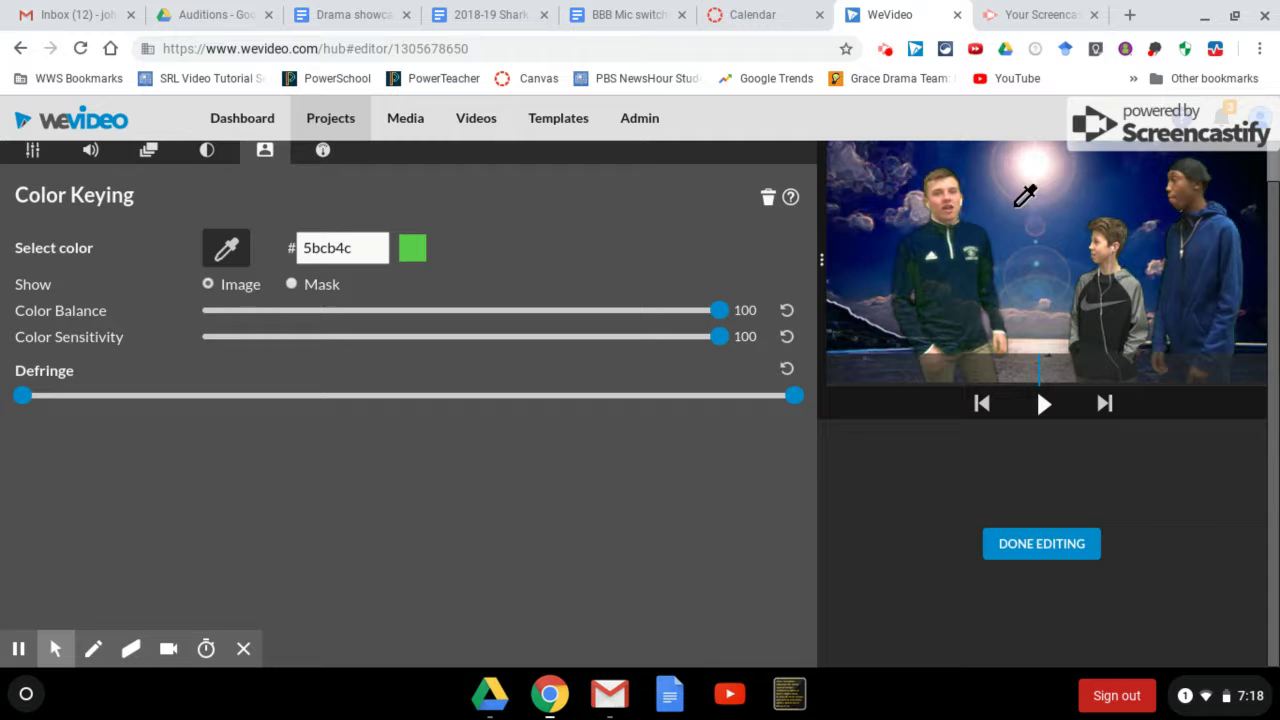
click(1041, 548)
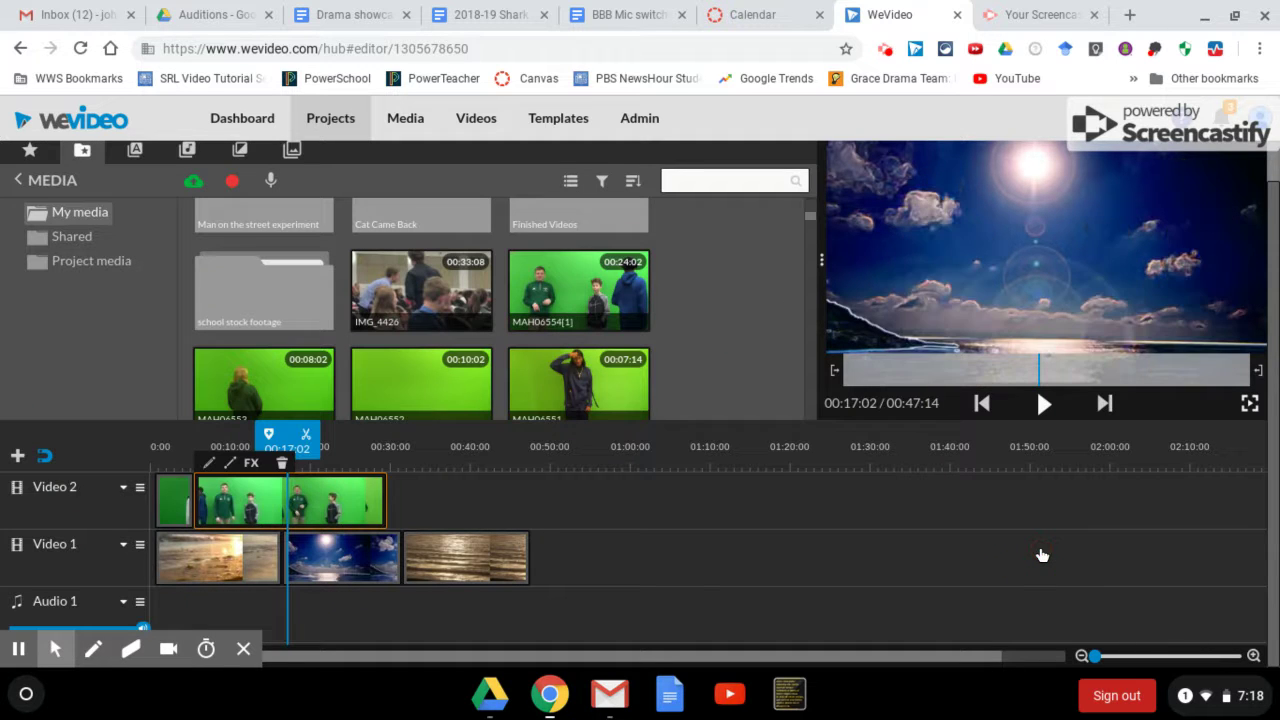
key(space)
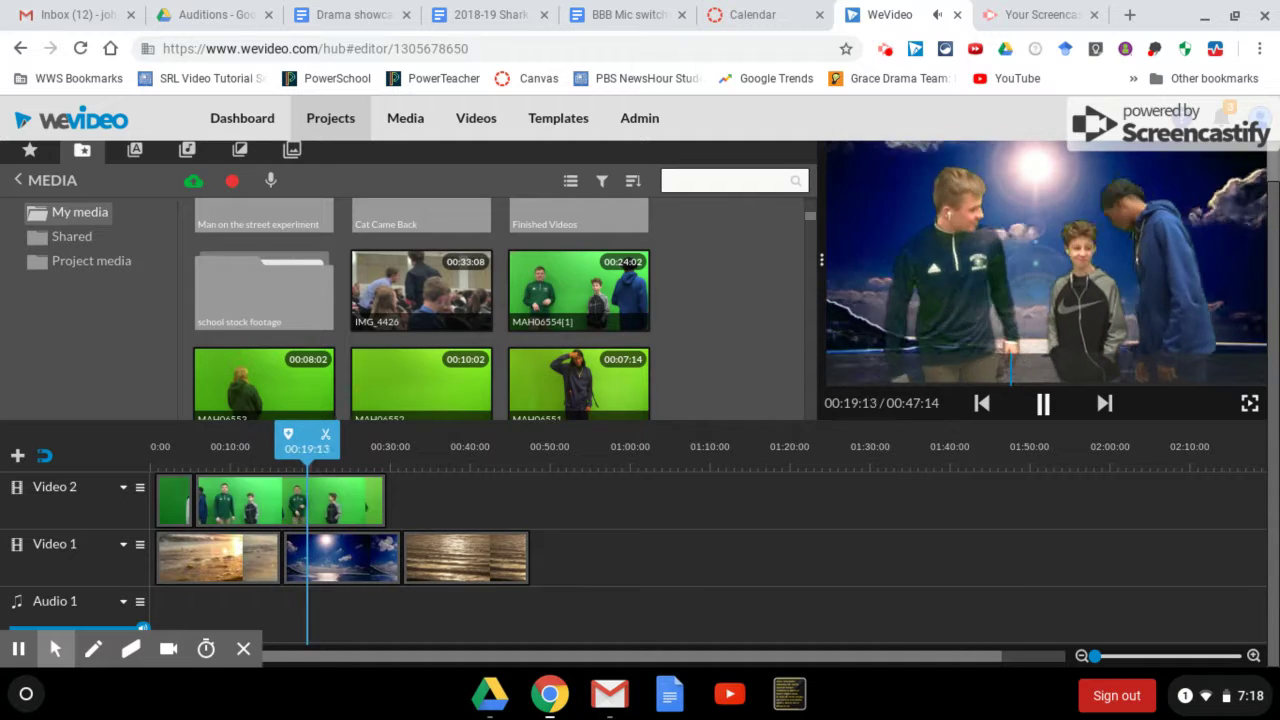
click(290, 500)
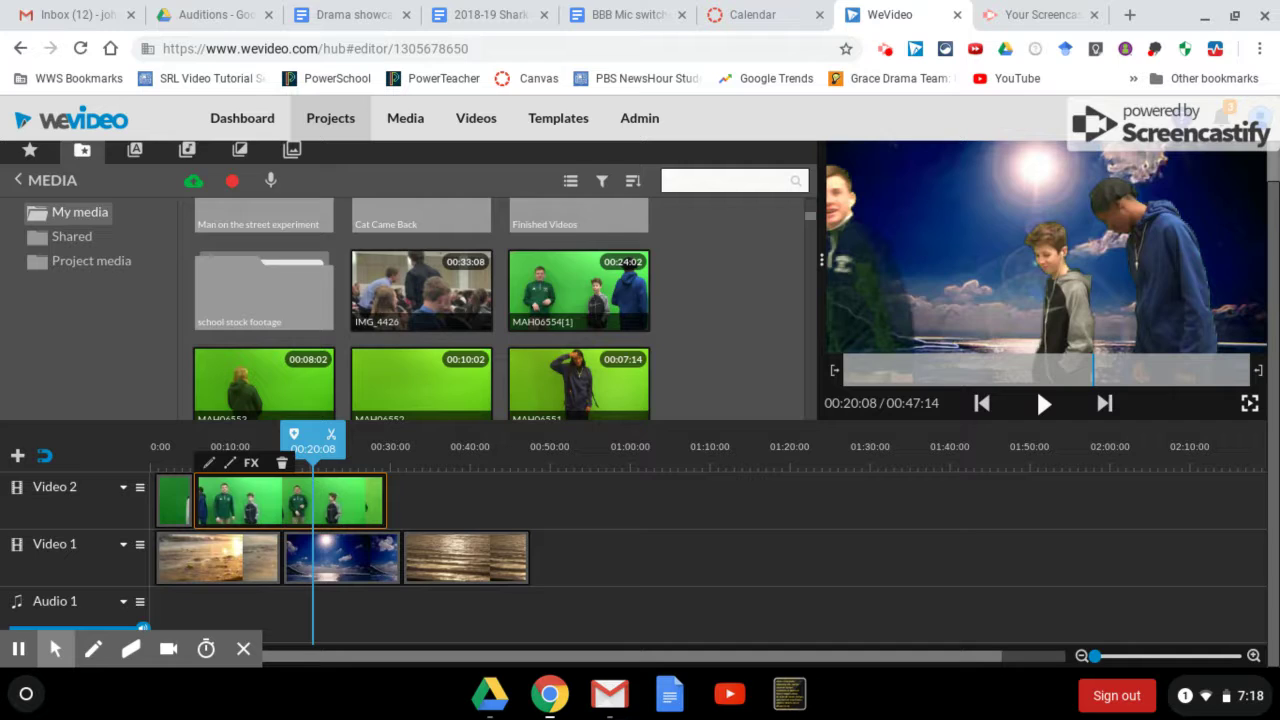
scroll(419, 347, down, 5)
scroll(419, 347, down, 1)
click(419, 347)
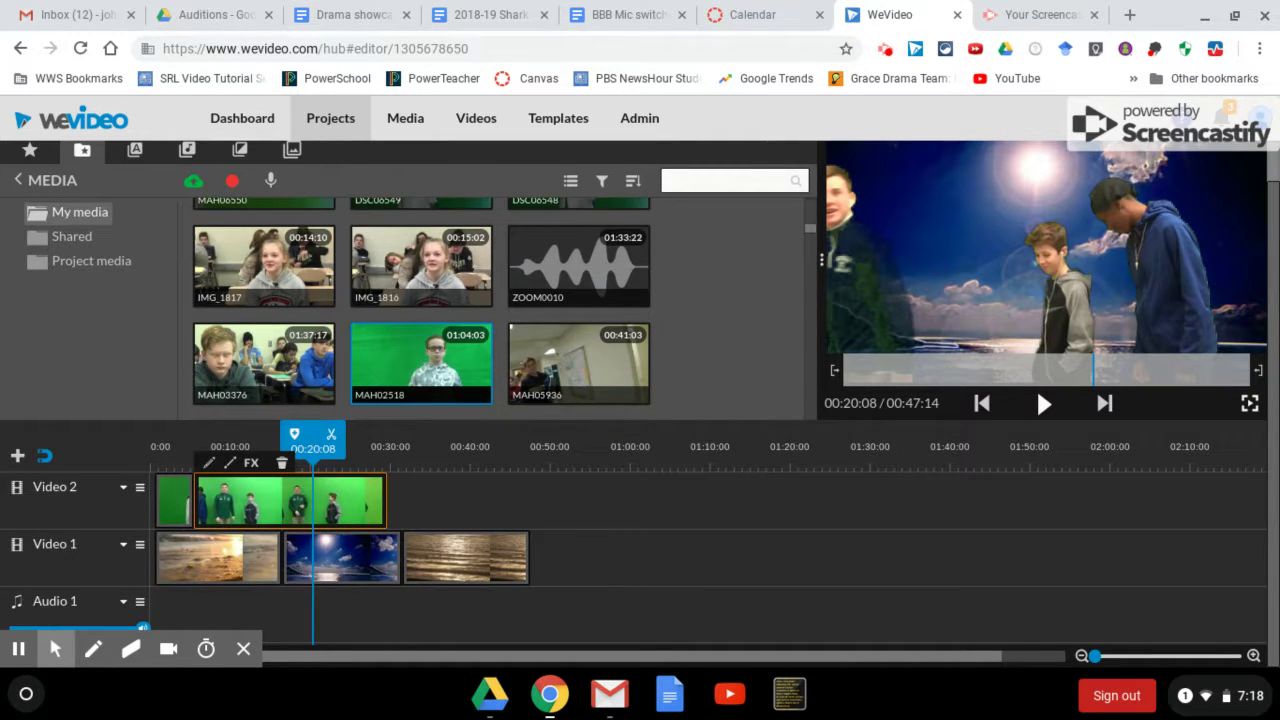
scroll(419, 347, down, 1)
scroll(419, 347, down, 3)
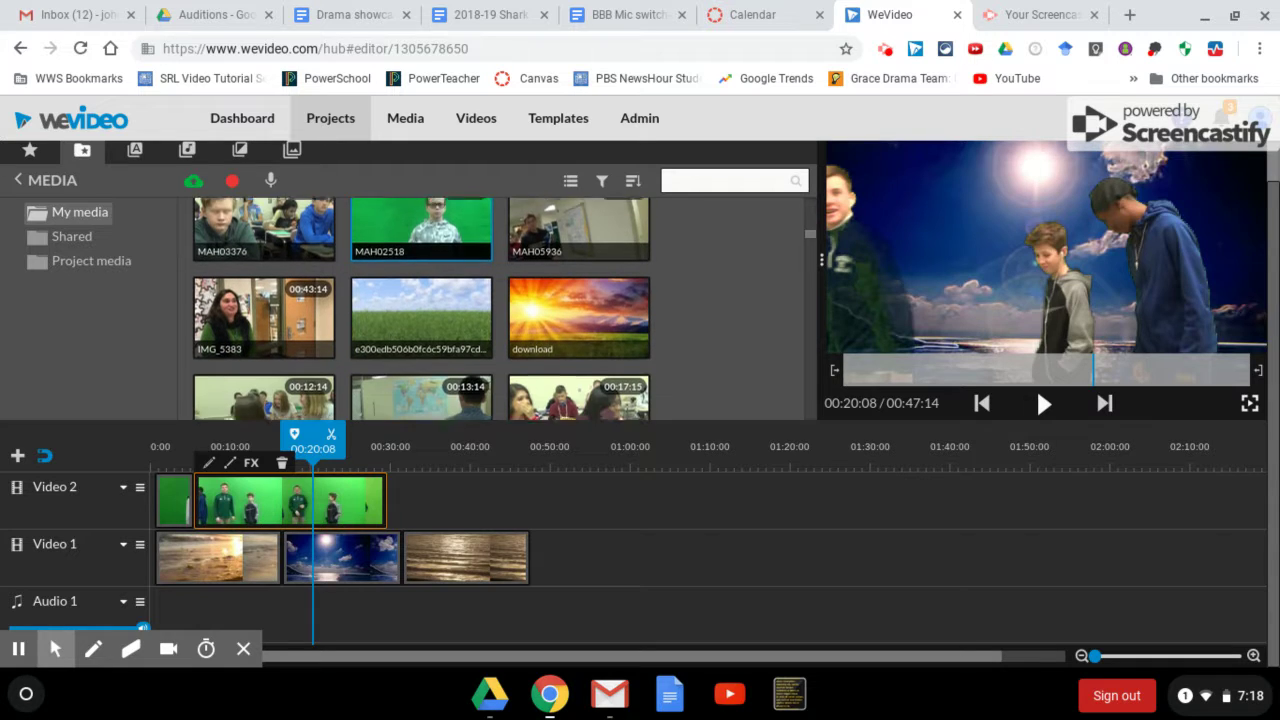
scroll(423, 309, down, 1)
scroll(423, 309, down, 3)
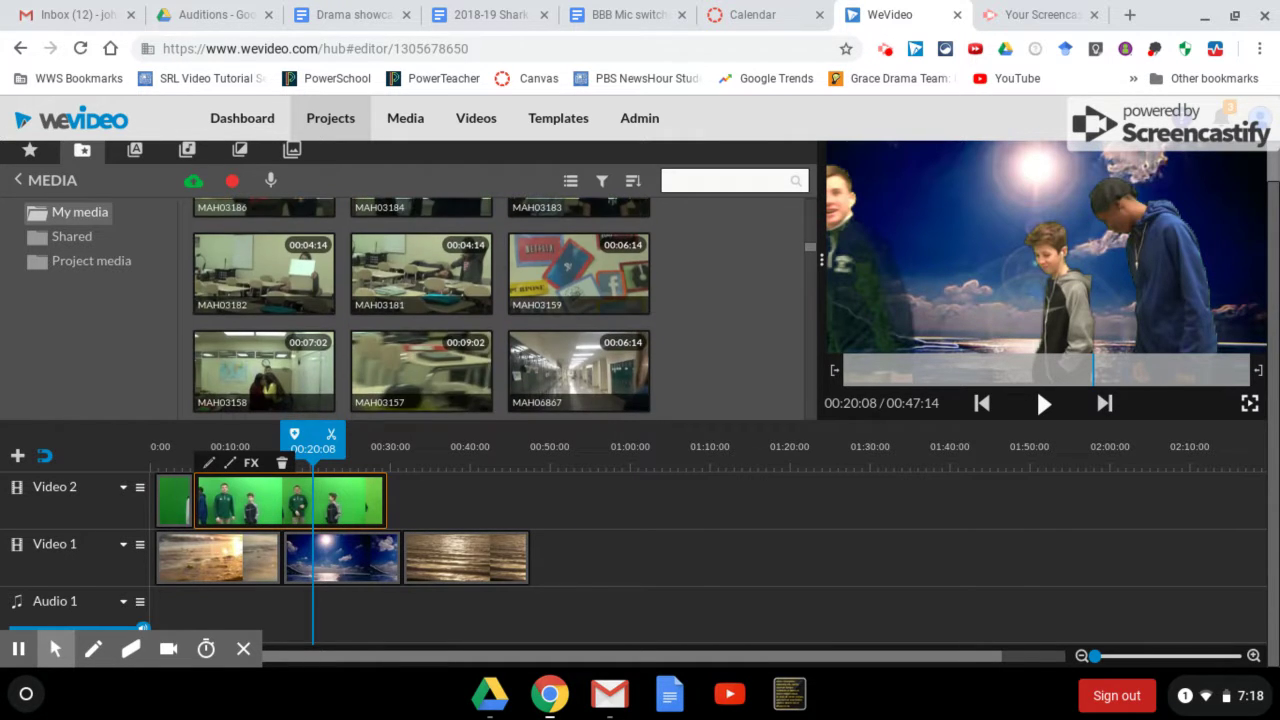
scroll(422, 309, down, 5)
scroll(422, 309, down, 5)
scroll(422, 309, down, 5)
scroll(422, 309, down, 5)
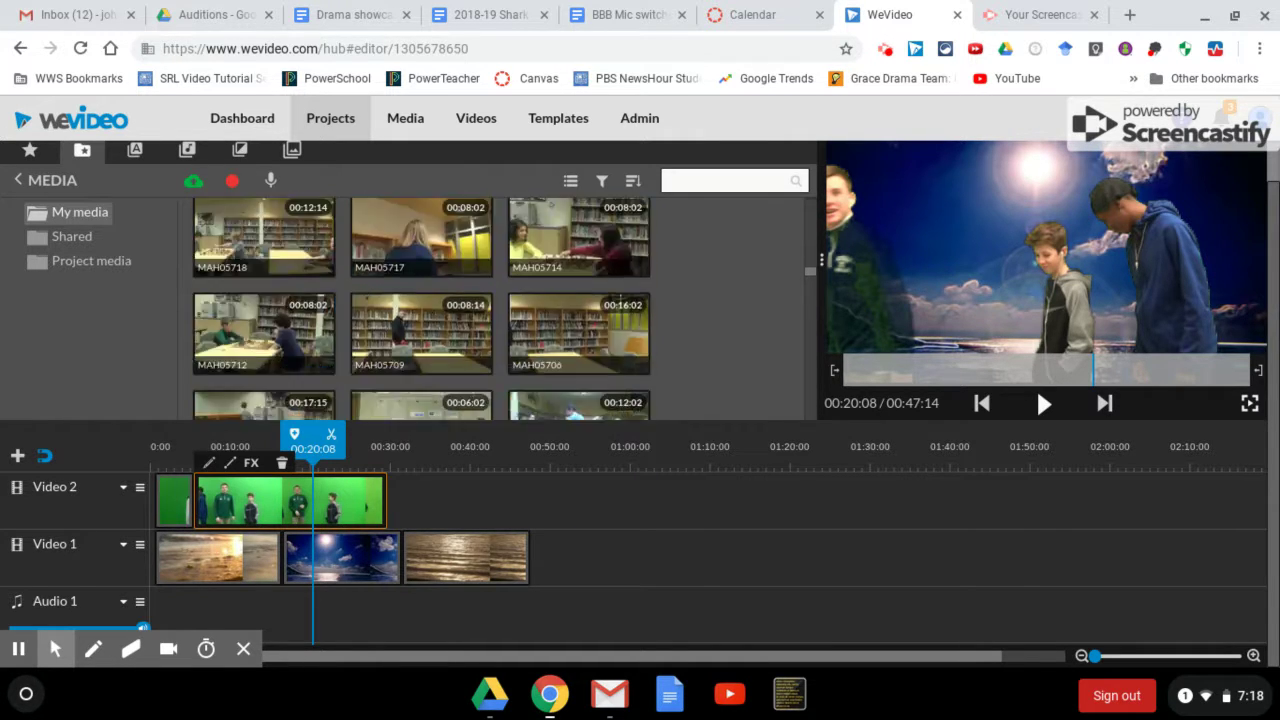
scroll(422, 309, down, 3)
scroll(422, 309, down, 3)
scroll(422, 309, down, 3)
scroll(422, 309, down, 3)
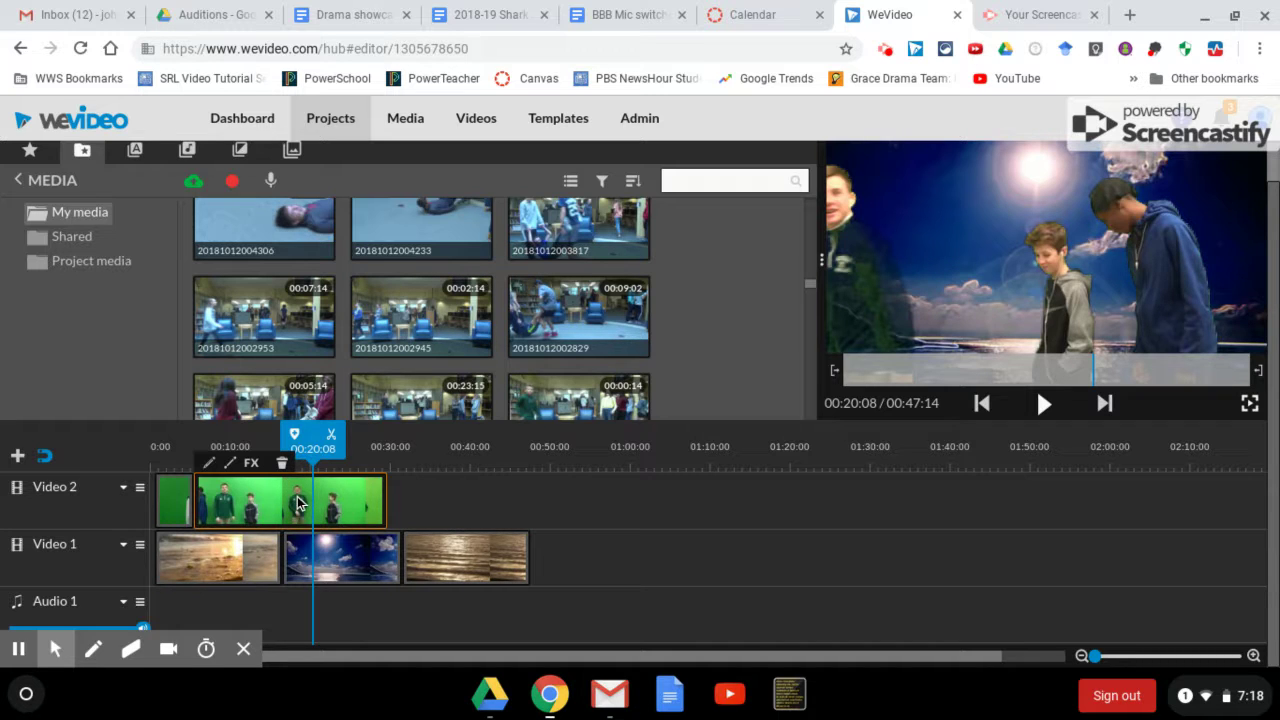
scroll(414, 320, down, 3)
scroll(414, 320, down, 3)
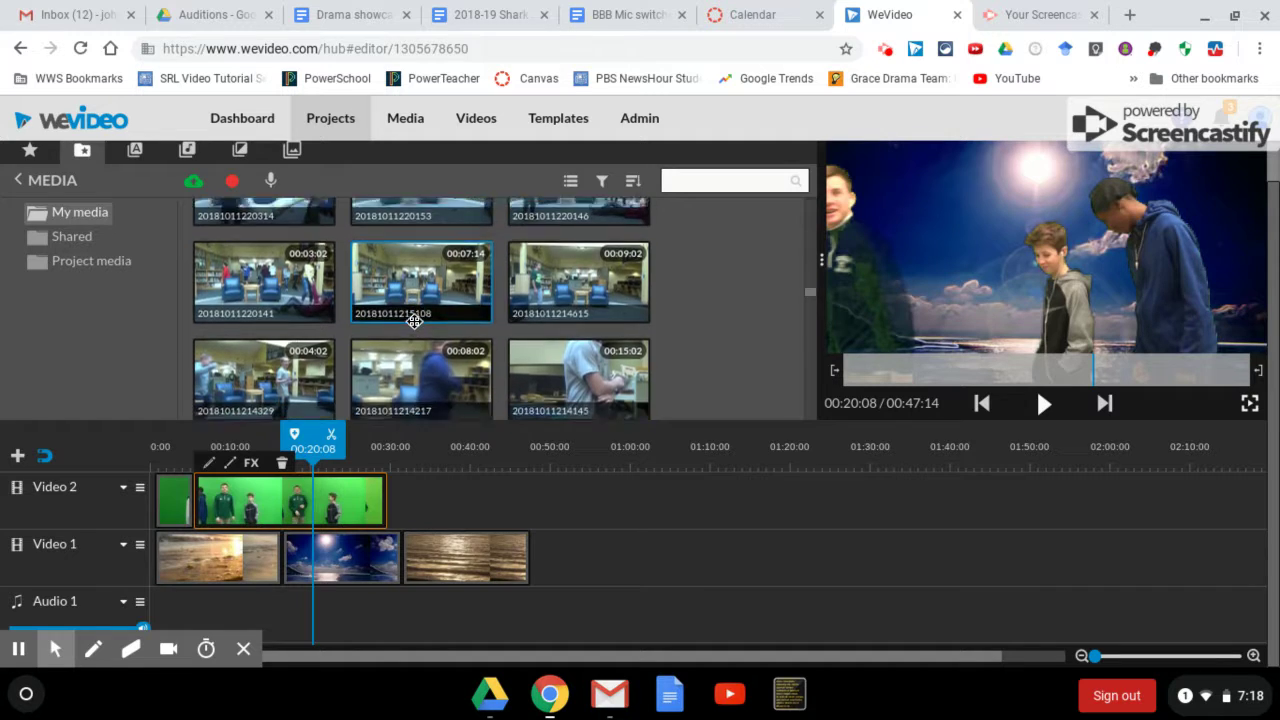
scroll(414, 320, down, 3)
scroll(414, 320, down, 2)
scroll(414, 320, down, 3)
scroll(414, 320, down, 3)
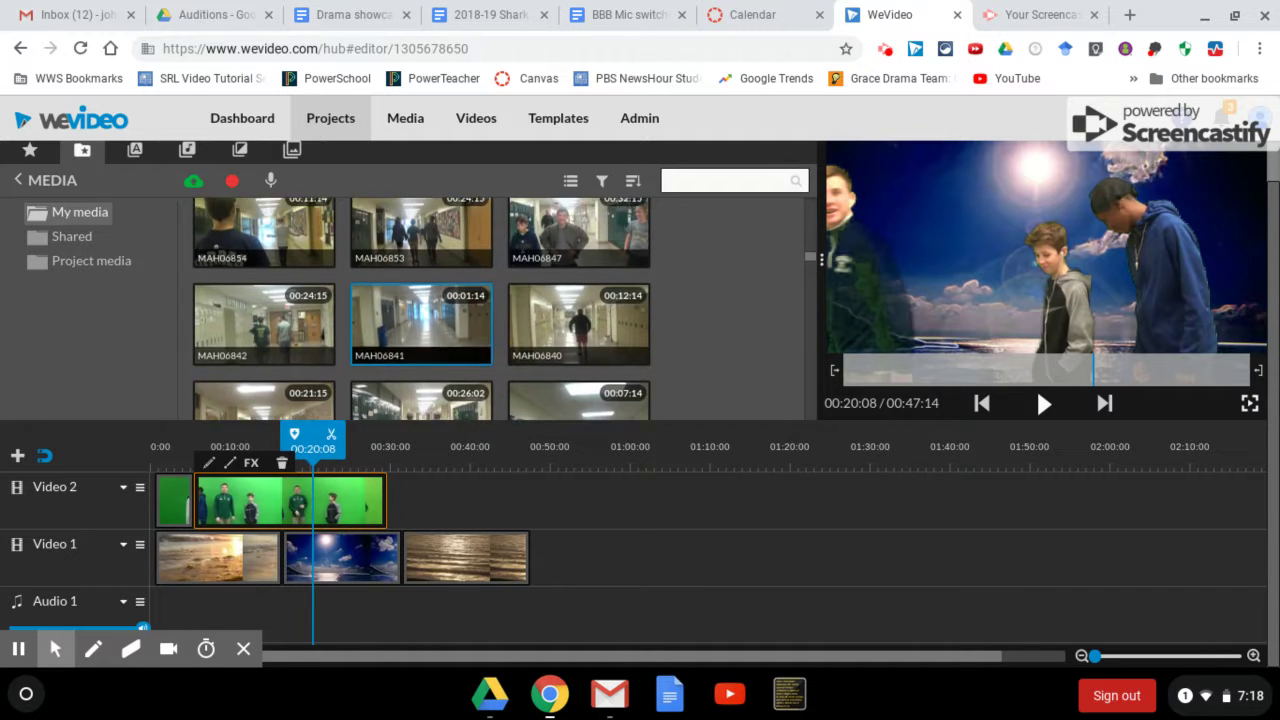
scroll(414, 320, up, 2)
scroll(414, 320, up, 2)
scroll(414, 320, up, 2)
scroll(414, 320, up, 2)
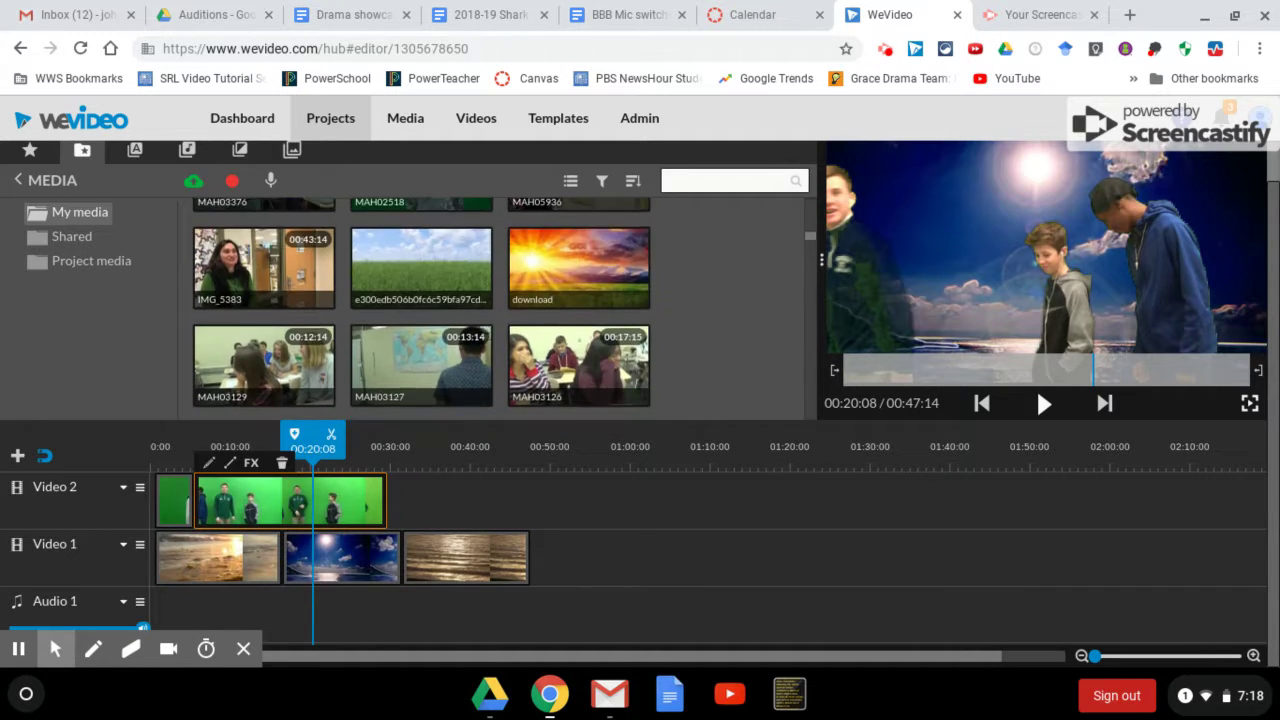
scroll(414, 320, up, 3)
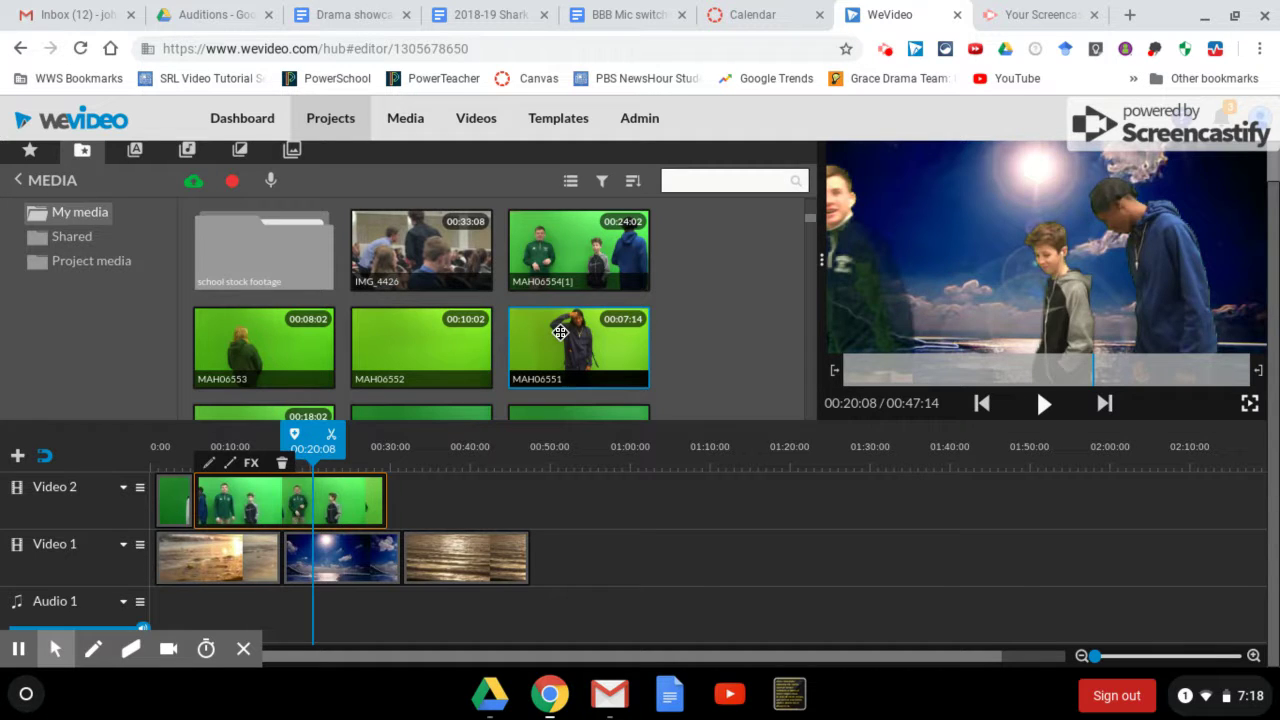
Step: Place MAH06551 on Video 2 above Sunset Waves and key out its green background
click(560, 332)
mouse_move(560, 332)
mouse_down()
mouse_move(450, 535)
mouse_move(427, 508)
mouse_up()
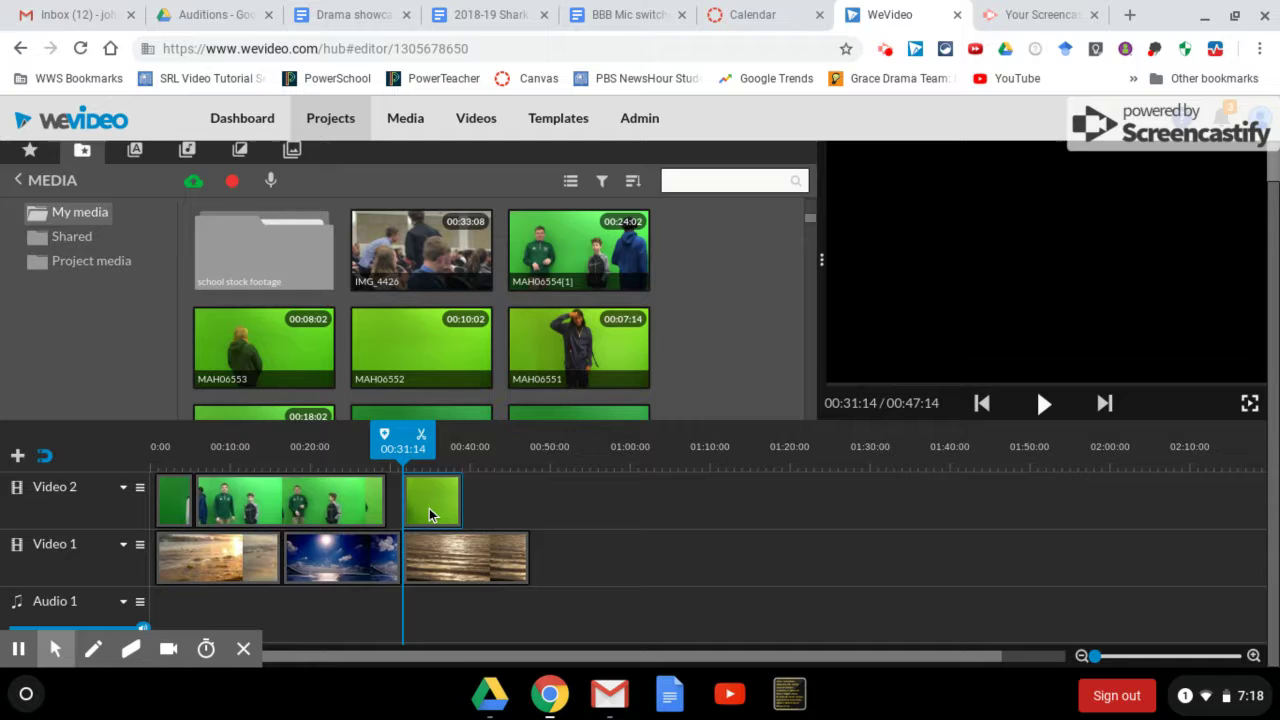
double_click(429, 512)
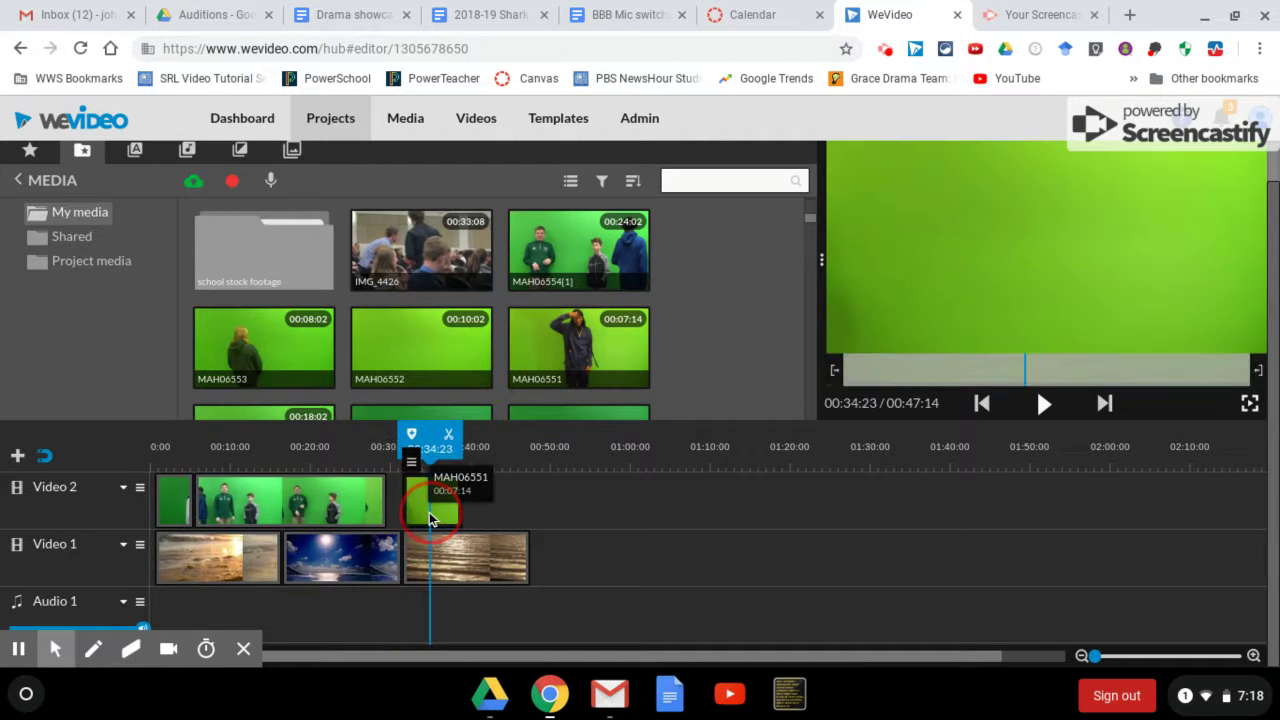
click(229, 250)
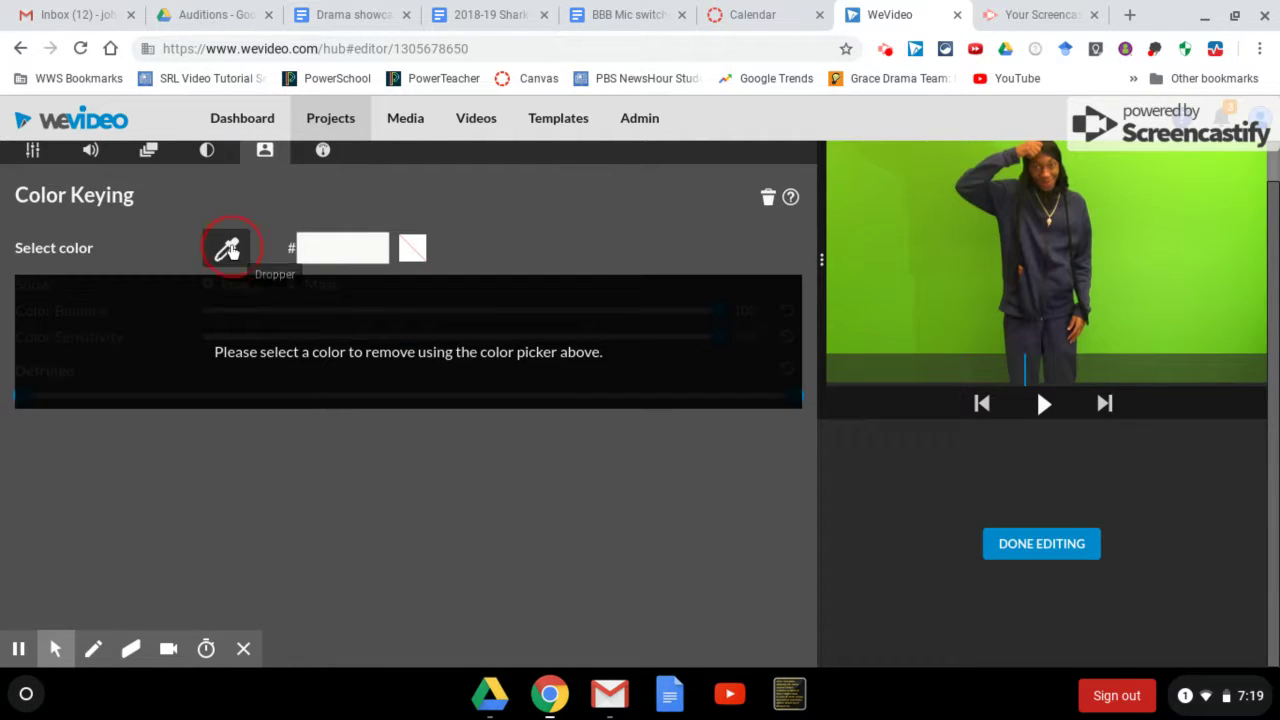
click(1199, 224)
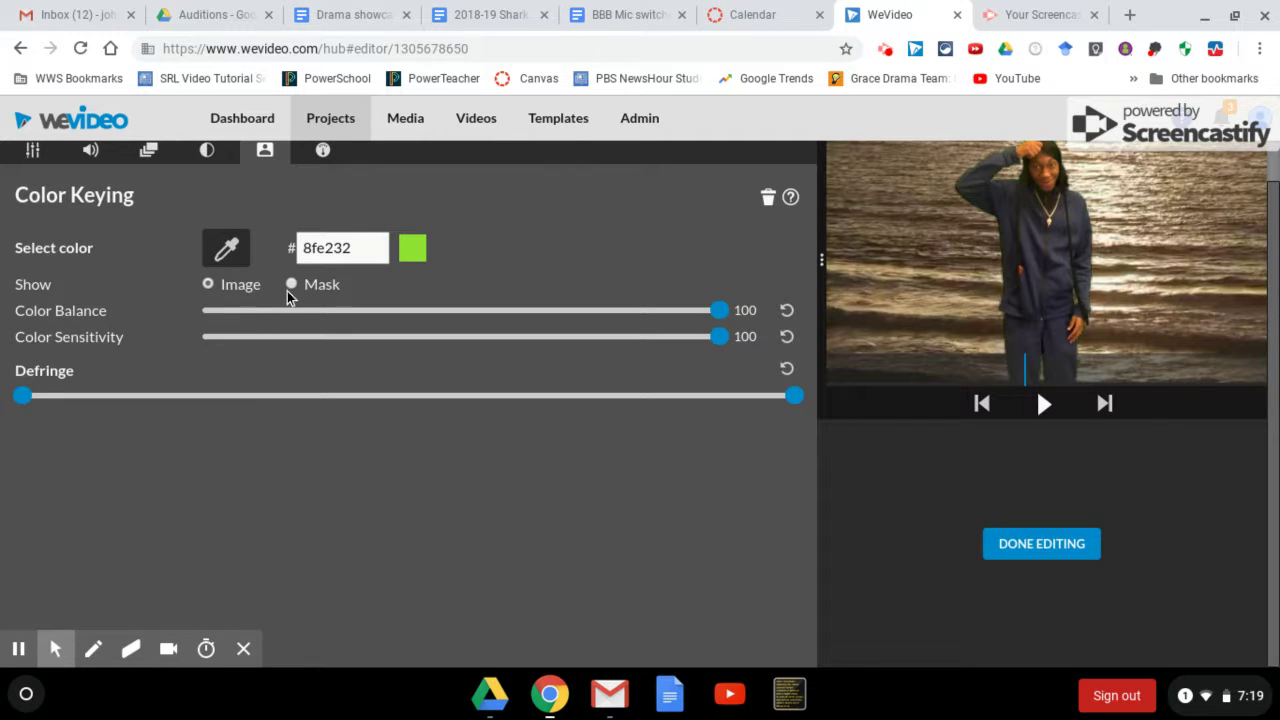
click(291, 286)
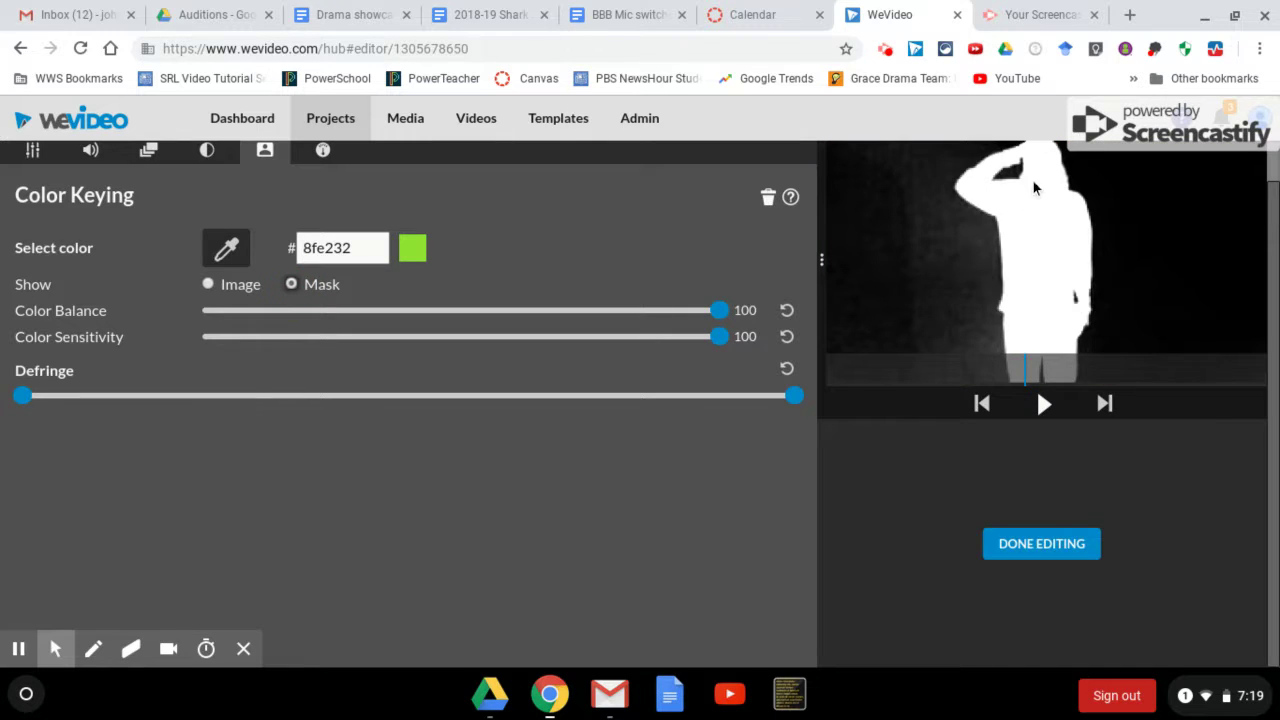
click(1024, 544)
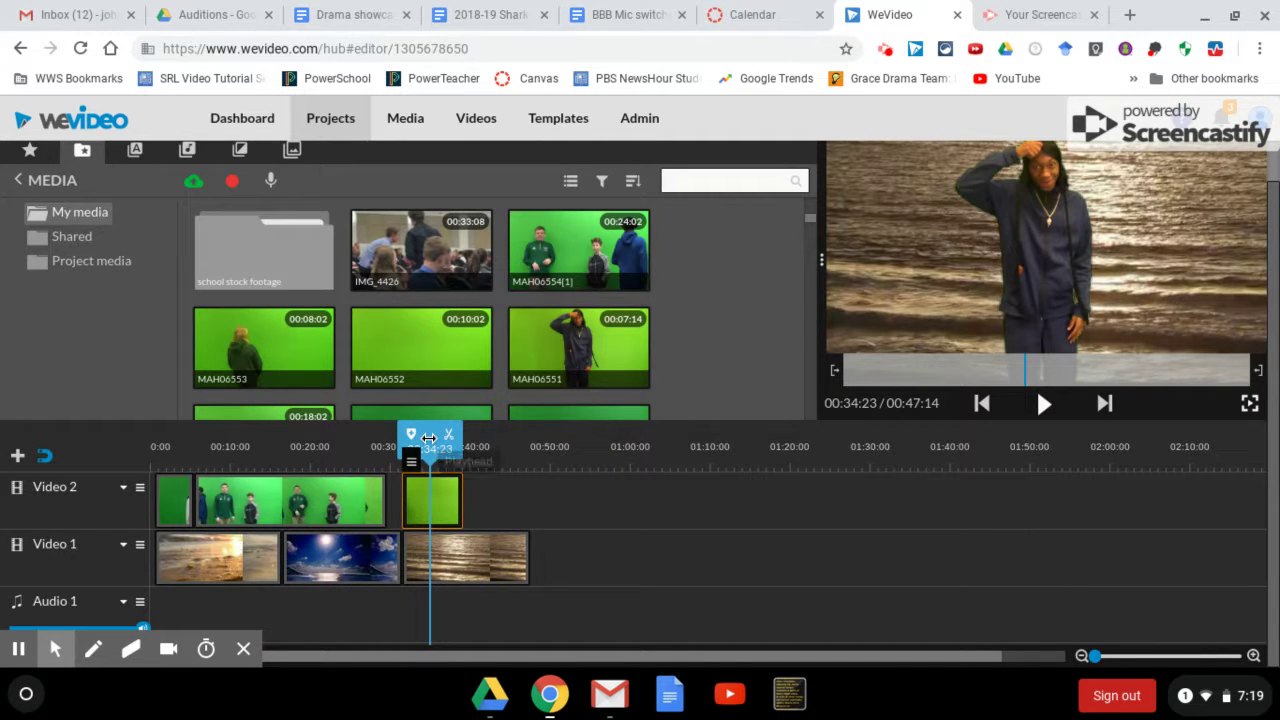
Step: Reopen MAH06551's colour keying, display it as a mask, and preview the mask
drag(430, 440, 405, 442)
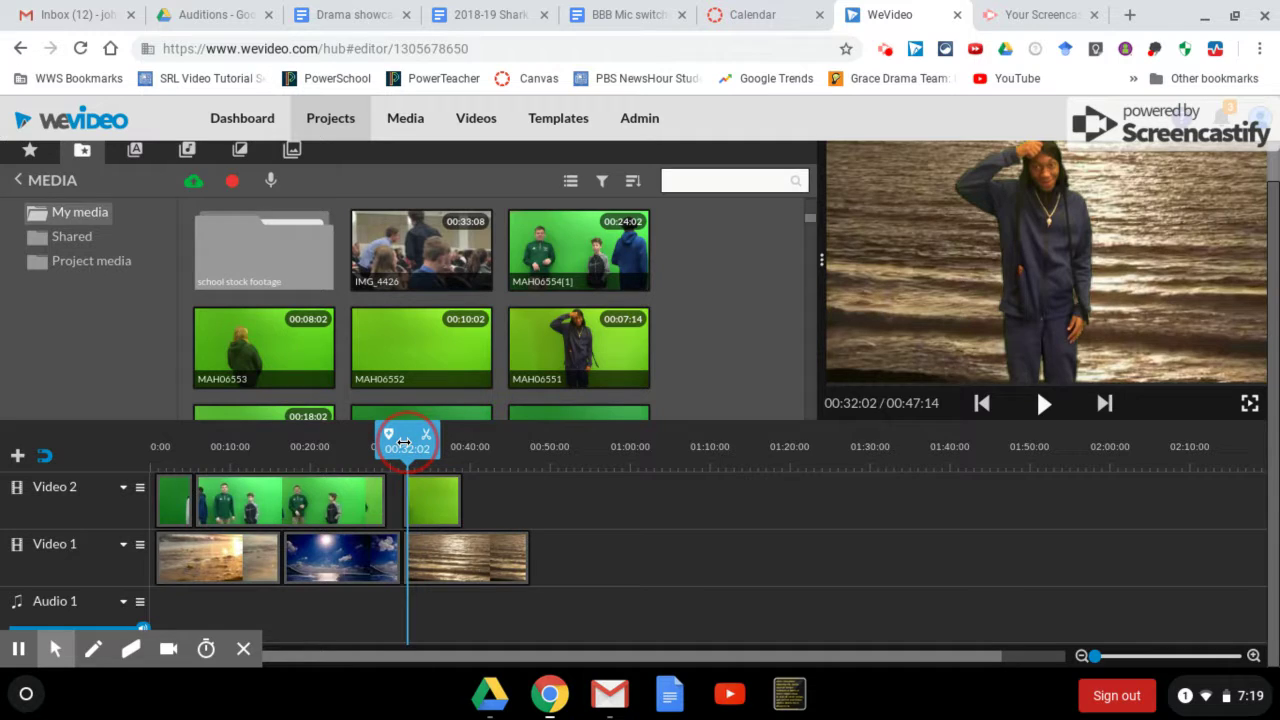
click(434, 513)
double_click(434, 513)
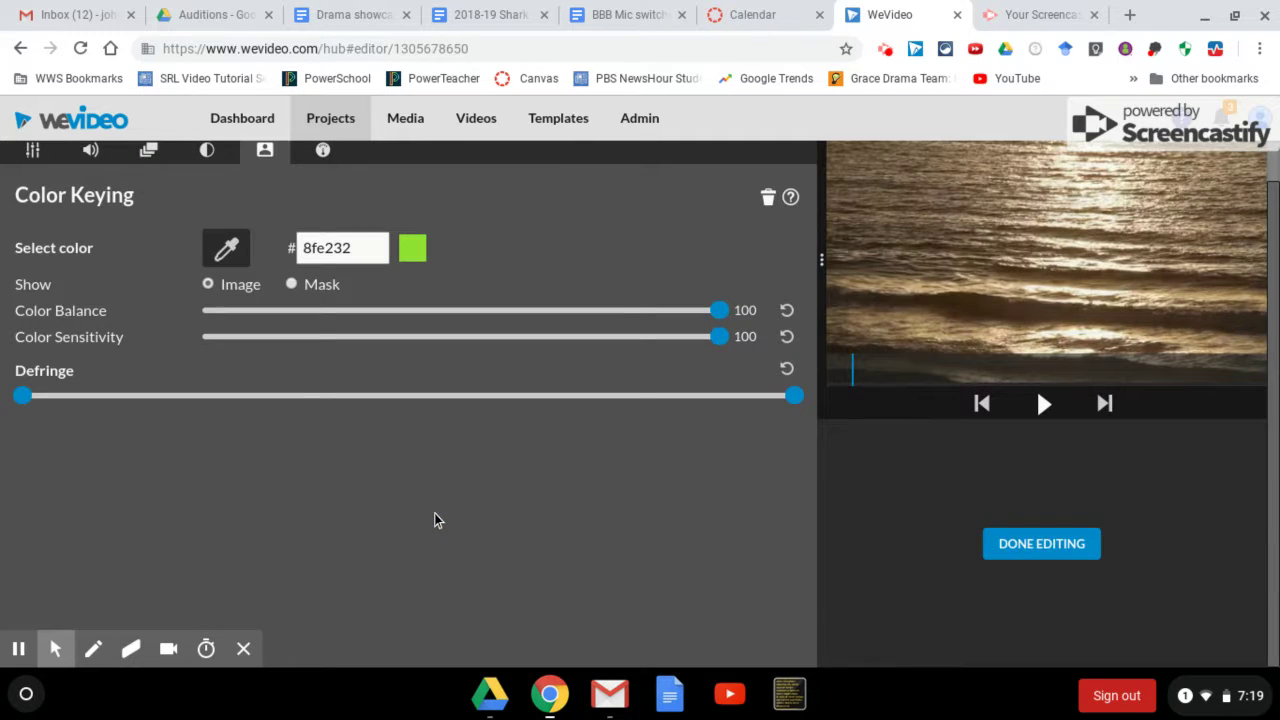
click(291, 285)
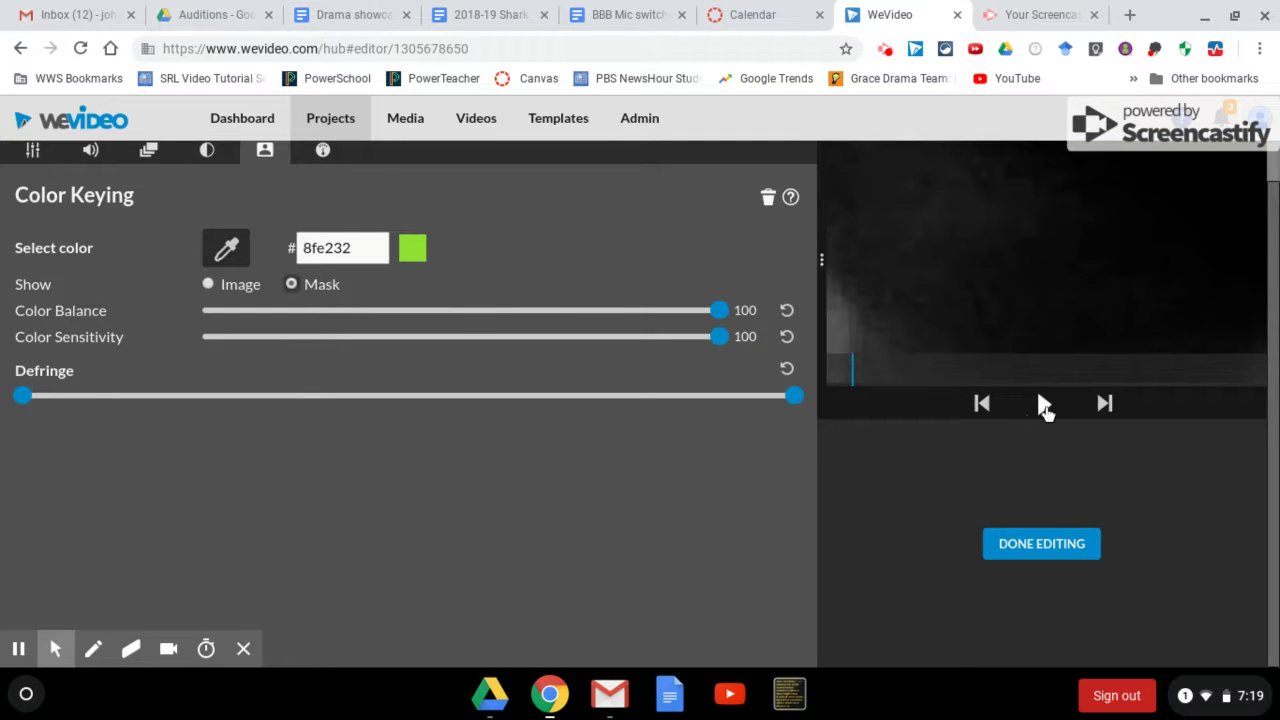
click(1043, 405)
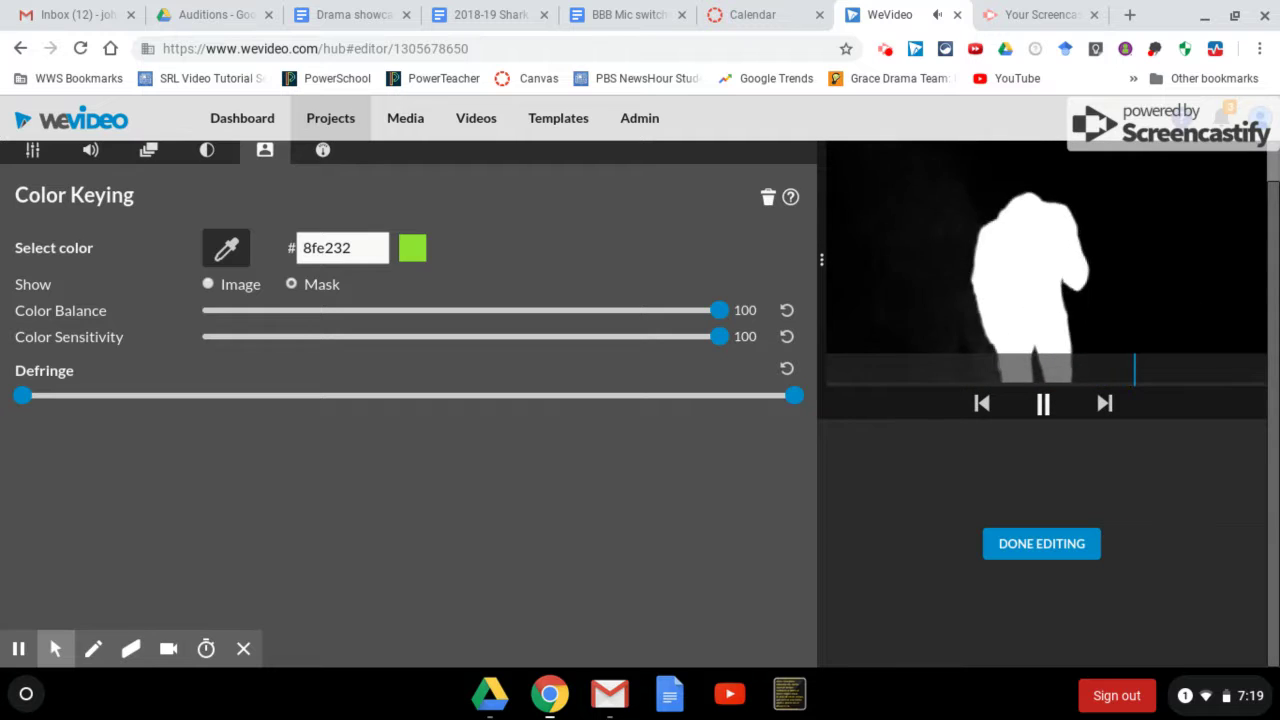
click(1043, 405)
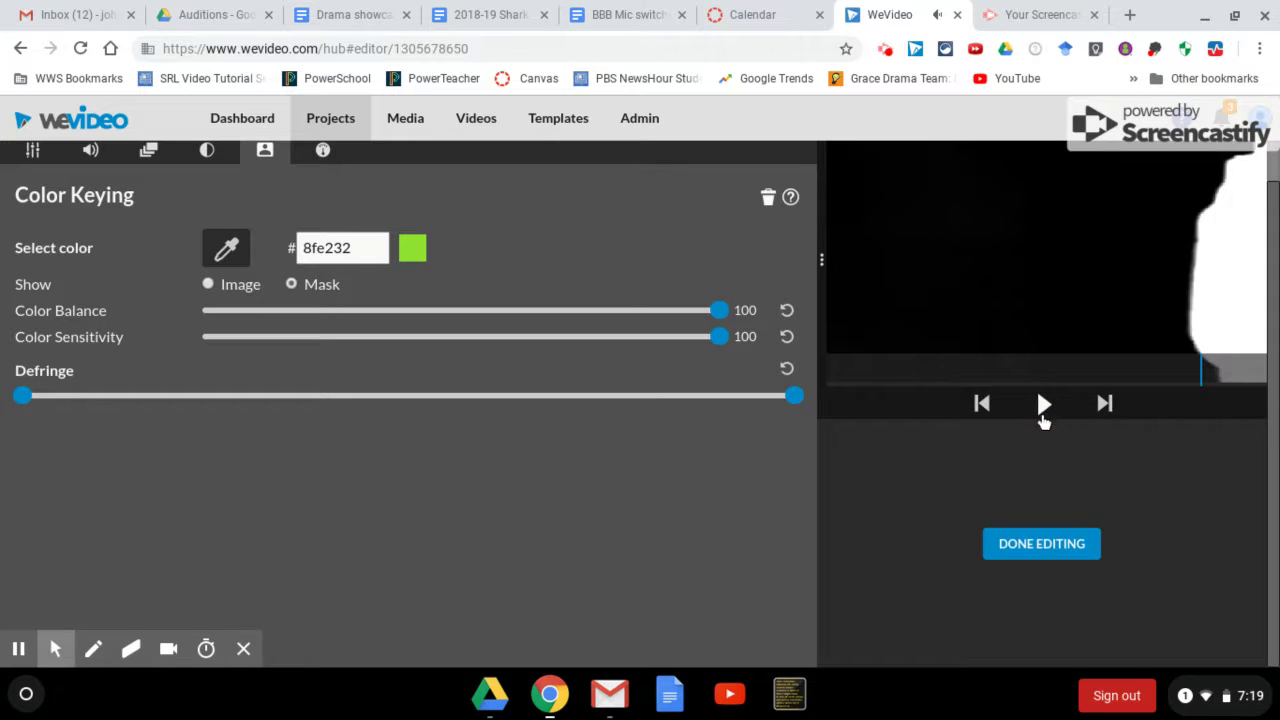
click(1032, 558)
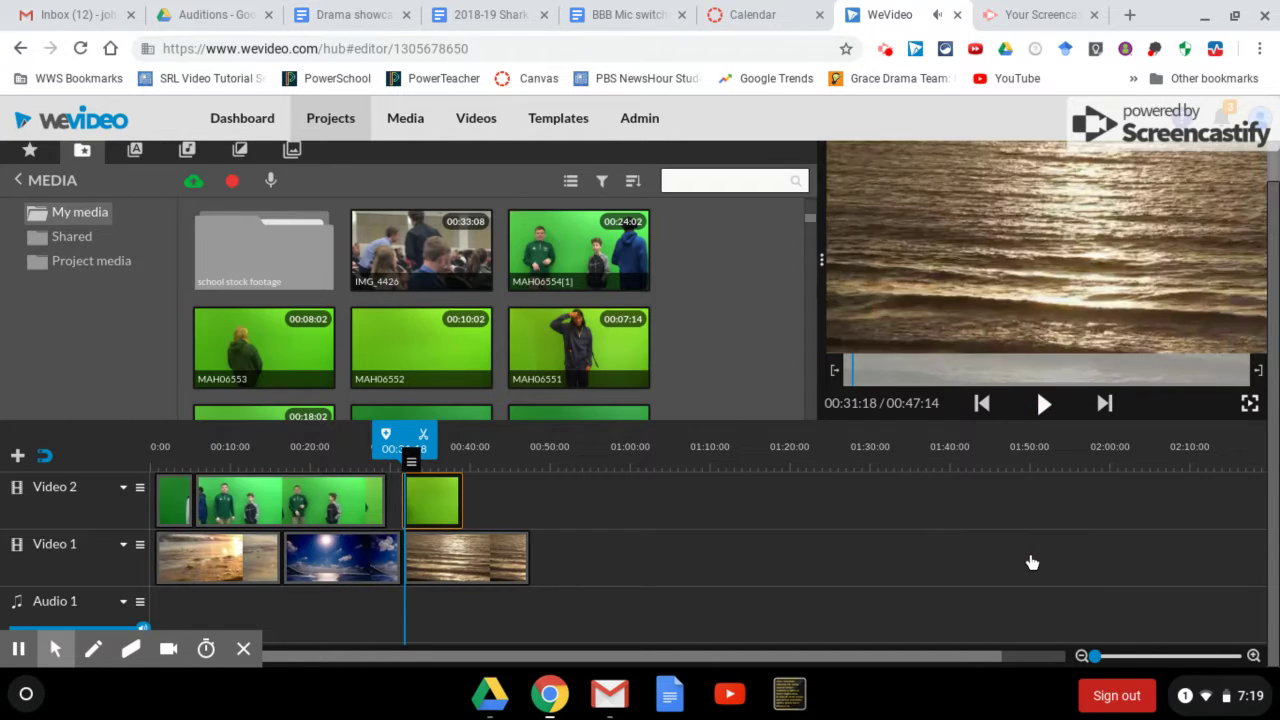